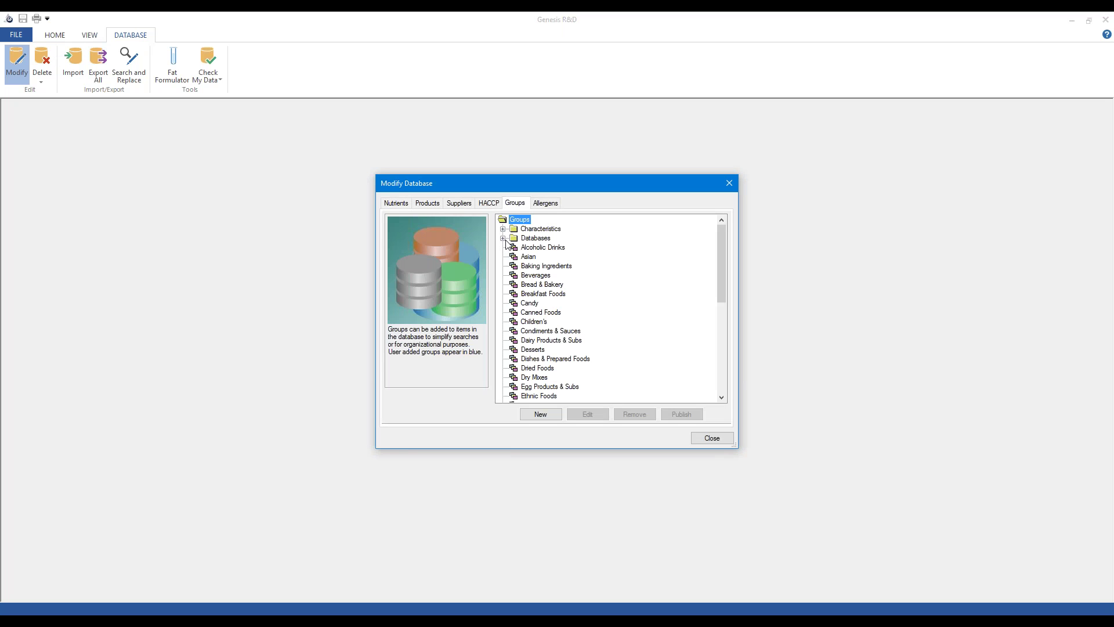
Examine the user-added database groups under Companies and Stages of Development, and close the database editor.
left_click(504, 238)
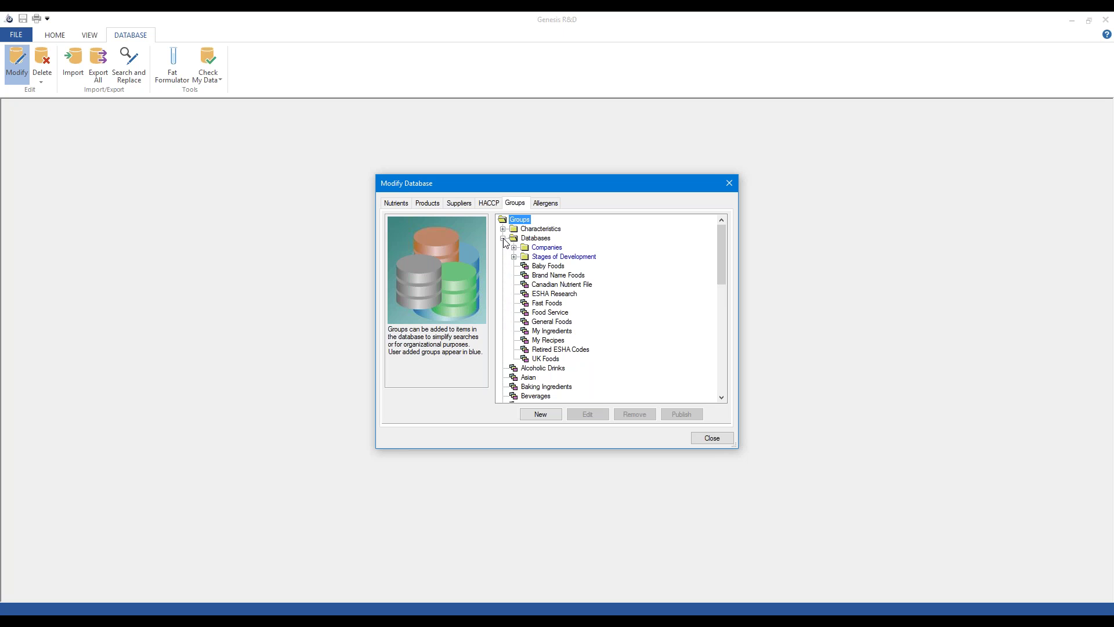
left_click(514, 256)
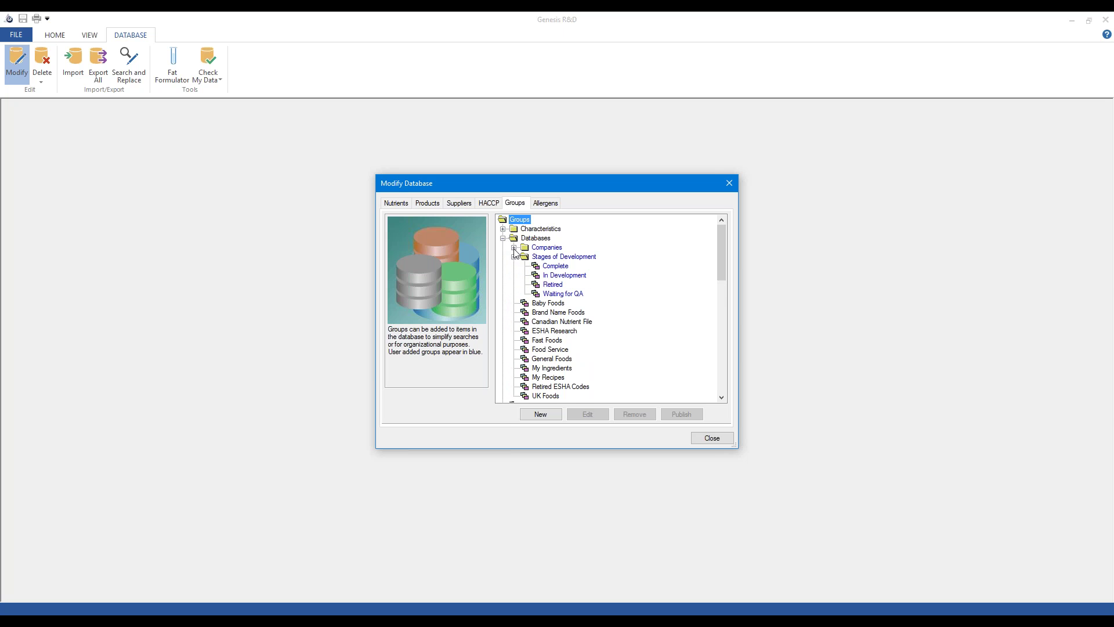
left_click(514, 247)
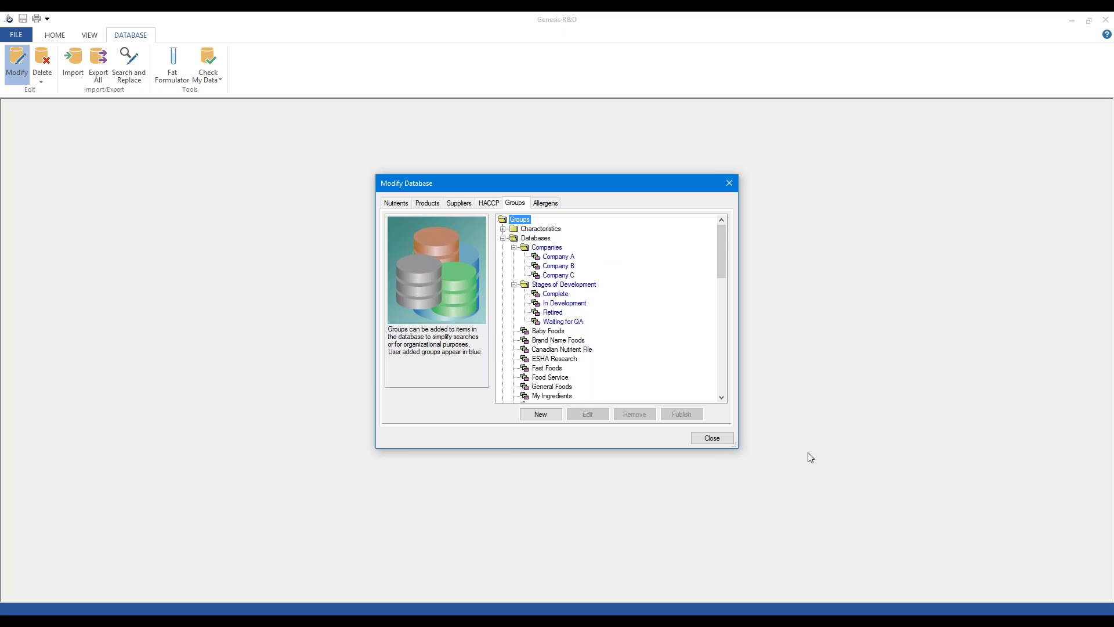
left_click(713, 438)
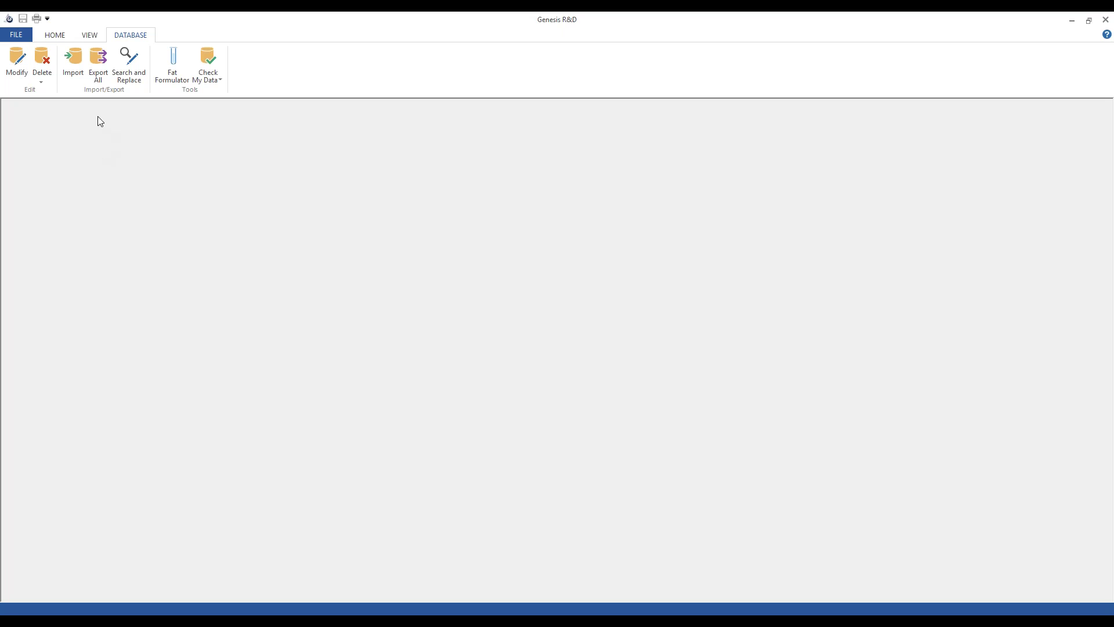
Set up a database export by type for recipes belonging to both the Complete and Company A groups, and cancel it.
left_click(102, 69)
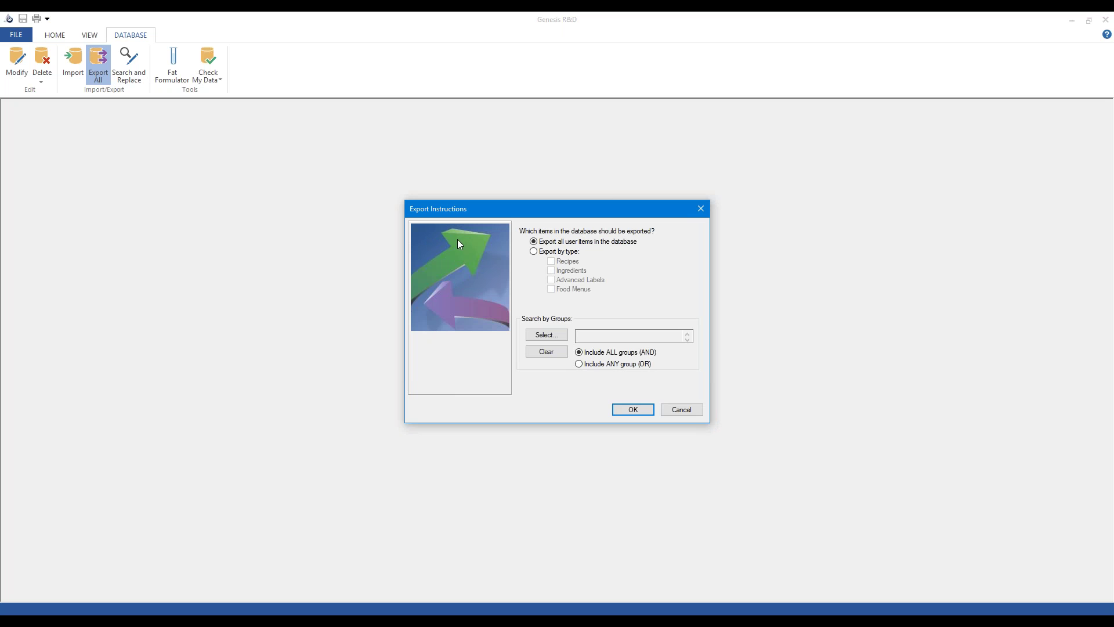
left_click(534, 251)
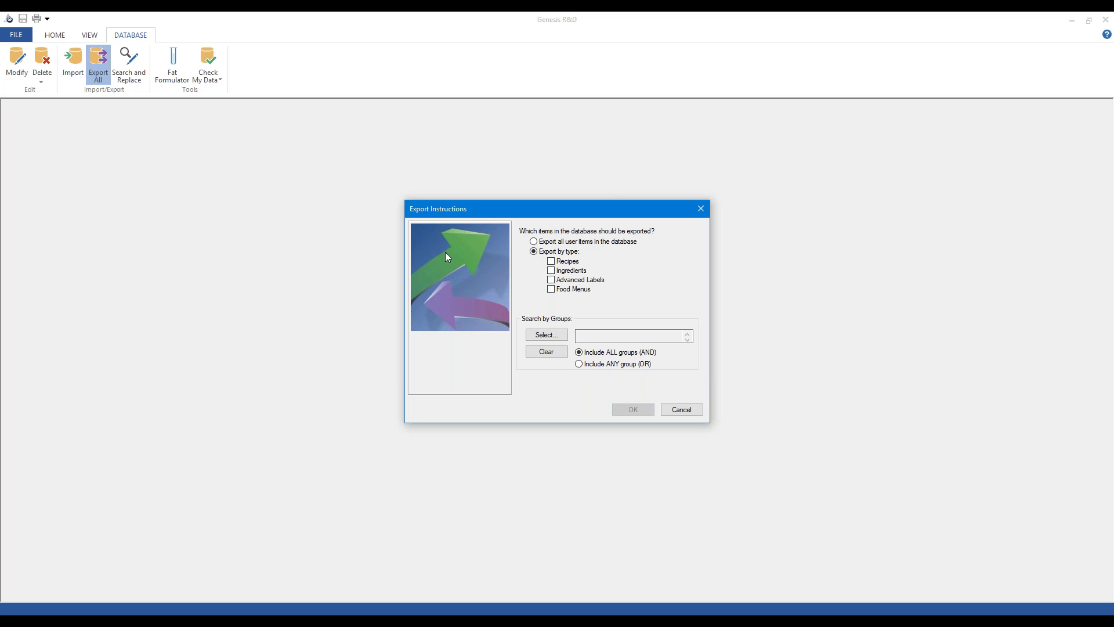
left_click(548, 334)
left_click(526, 239)
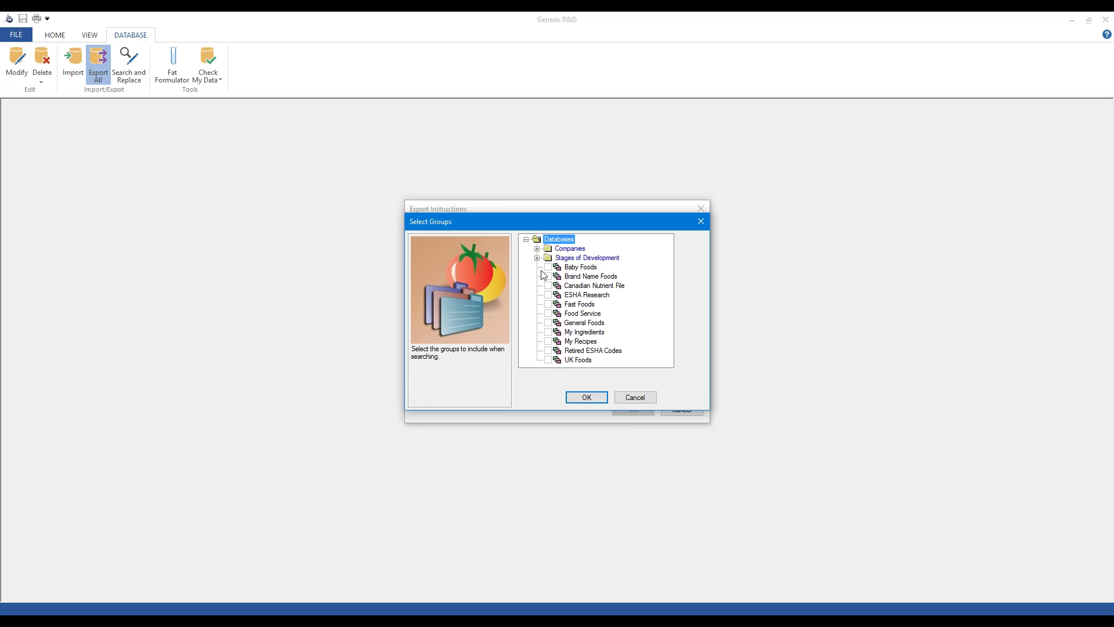
left_click(538, 258)
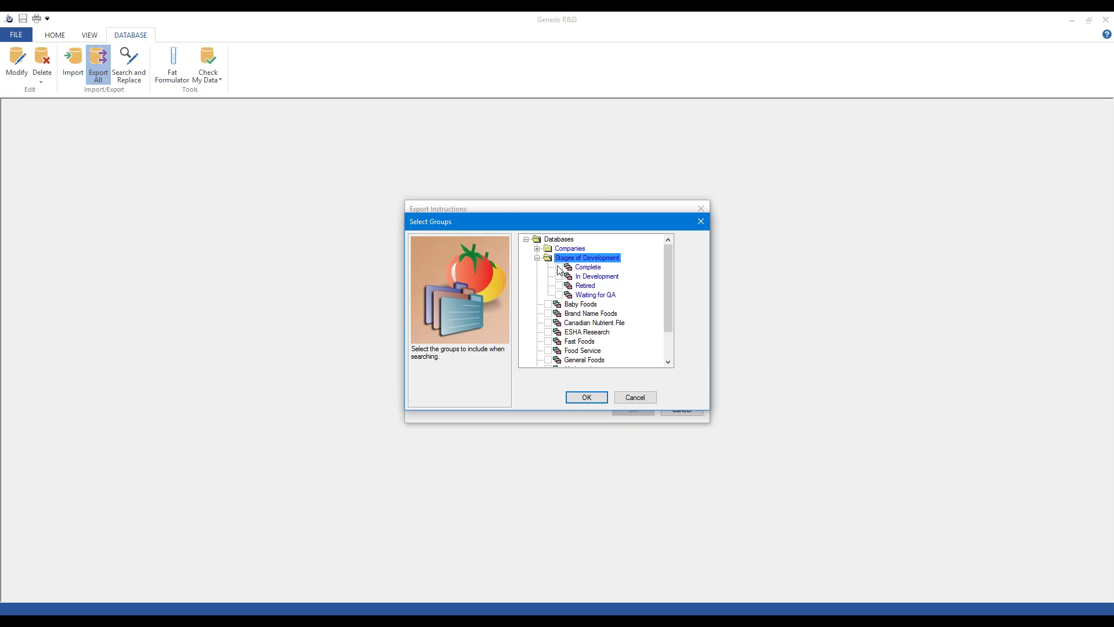
left_click(560, 267)
left_click(537, 249)
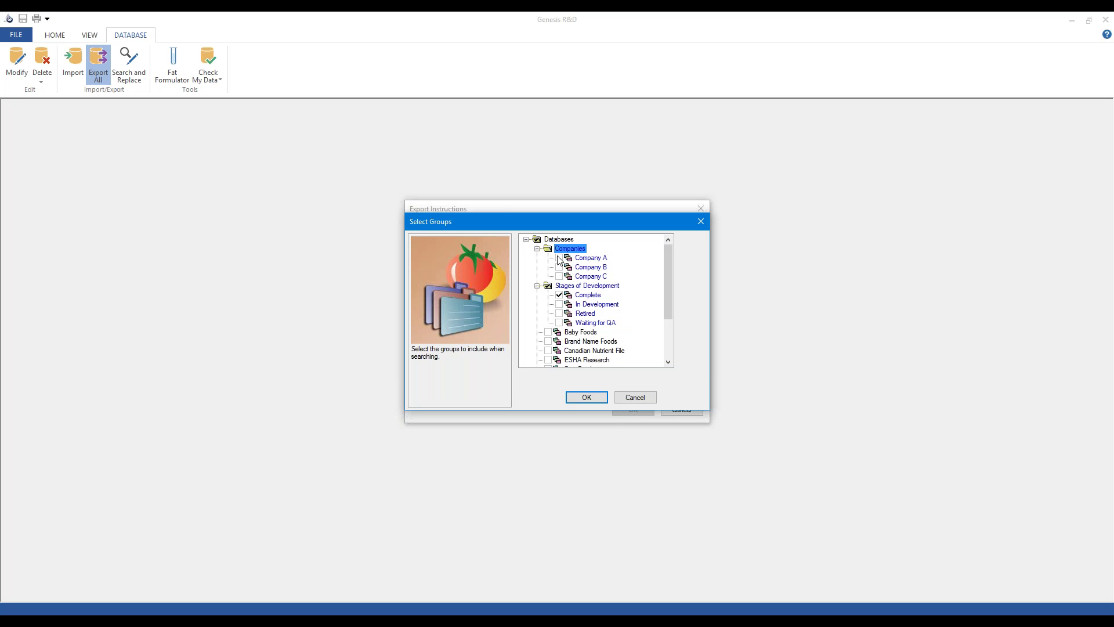
left_click(559, 257)
left_click(584, 398)
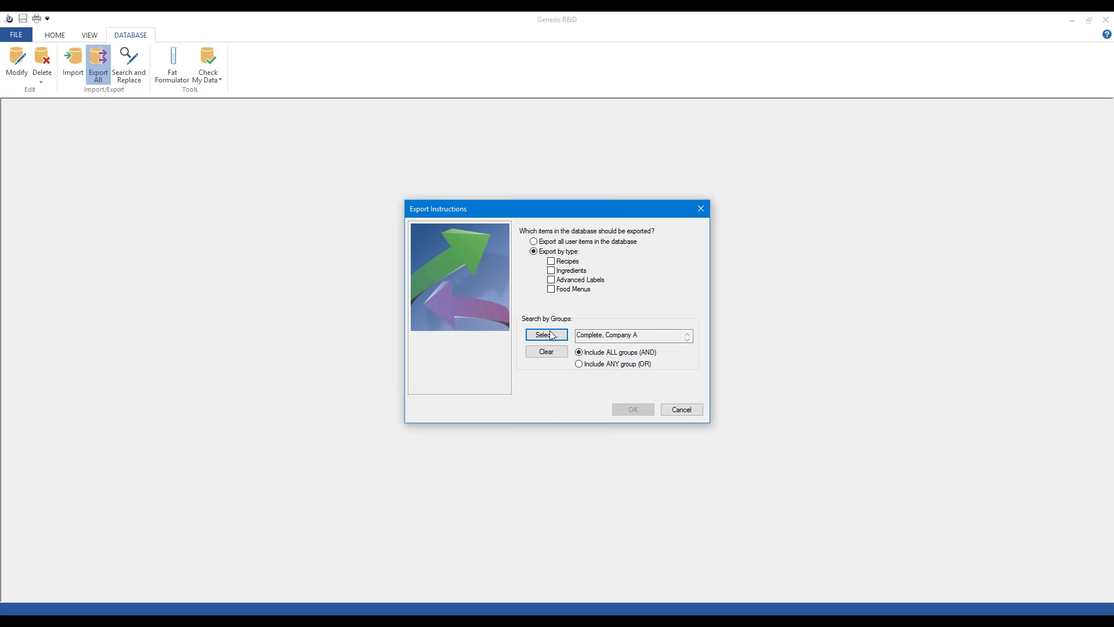
left_click(552, 262)
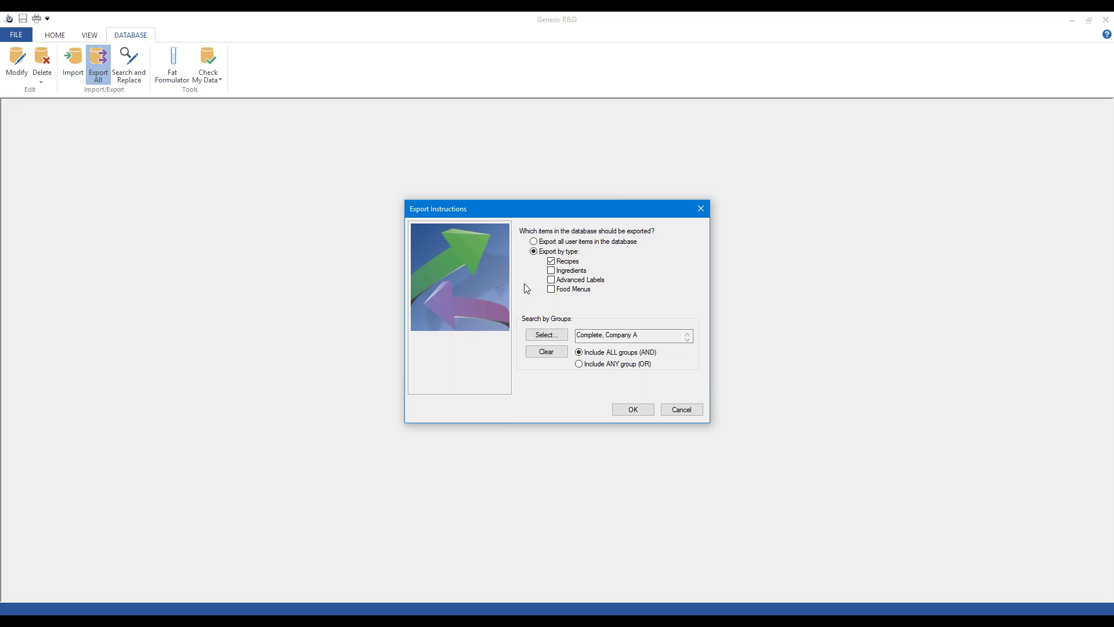
left_click(683, 407)
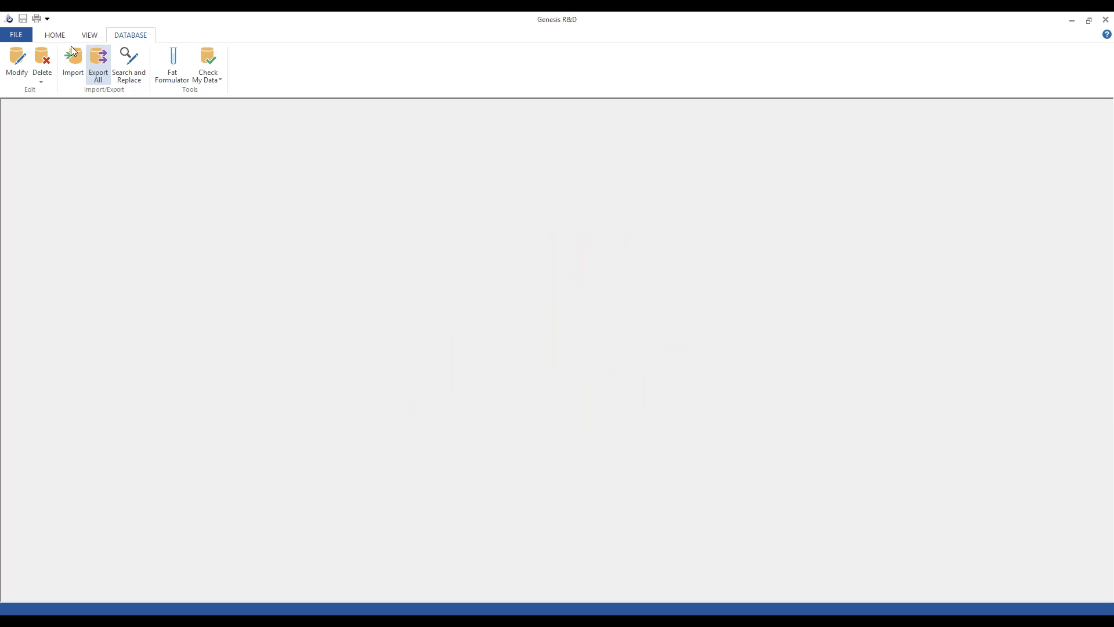
Open the recipe SAMPLE, Fruit Salad and look through its available export formats.
left_click(55, 35)
left_click(49, 86)
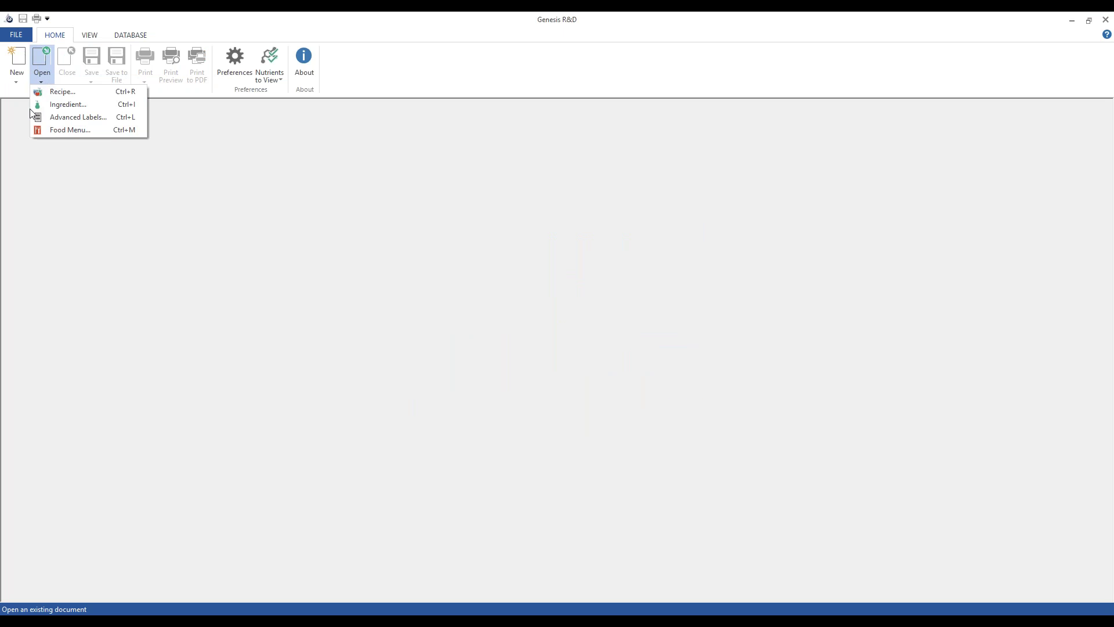
left_click(64, 102)
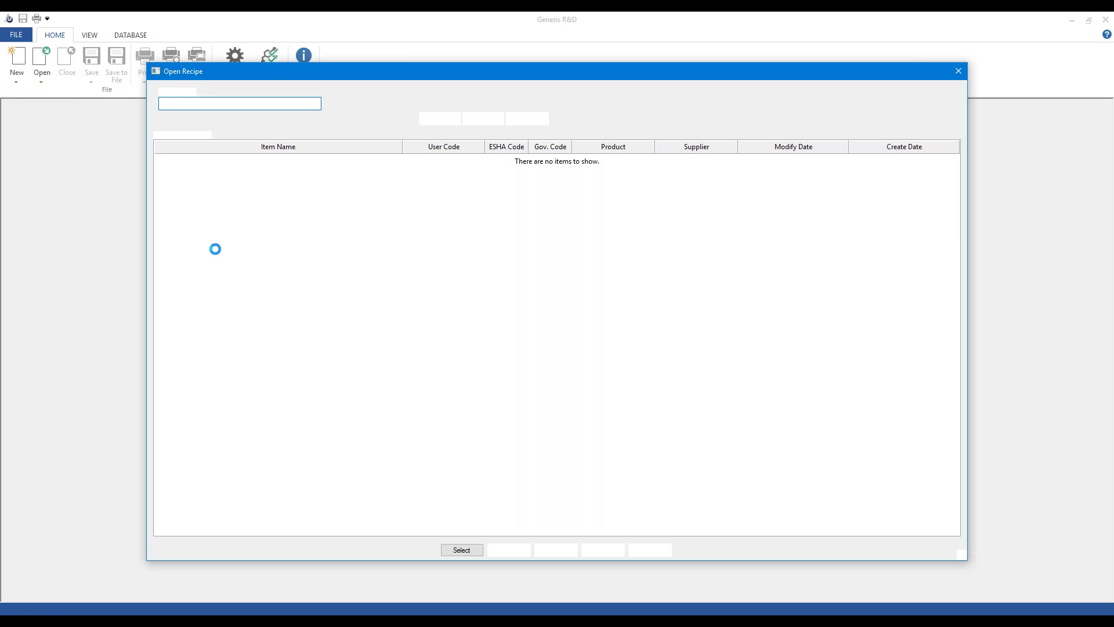
double_click(210, 214)
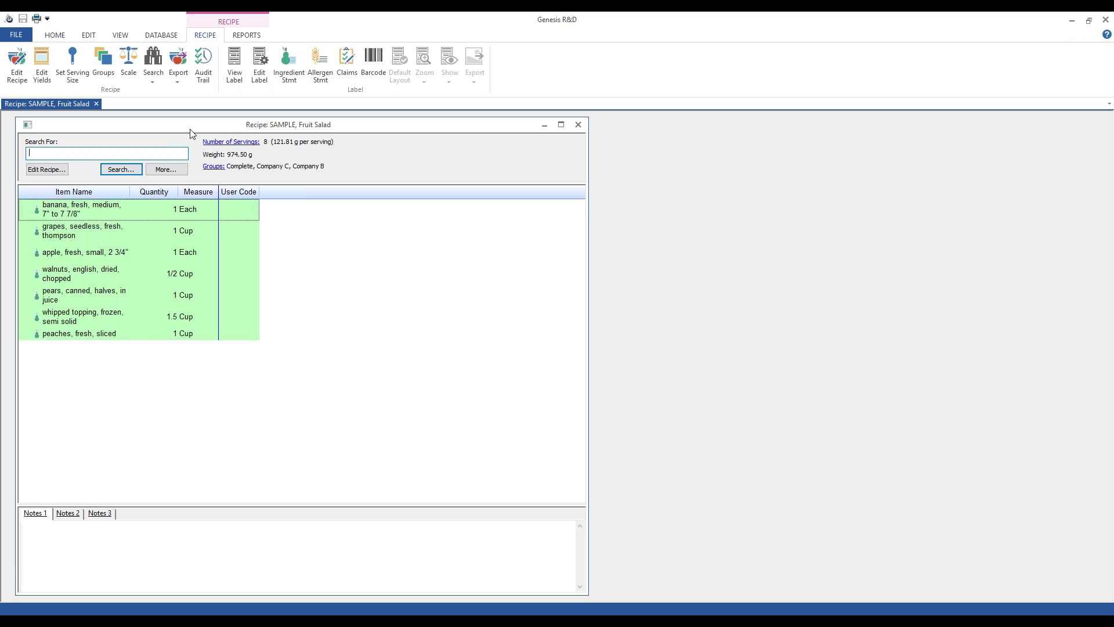
left_click(178, 77)
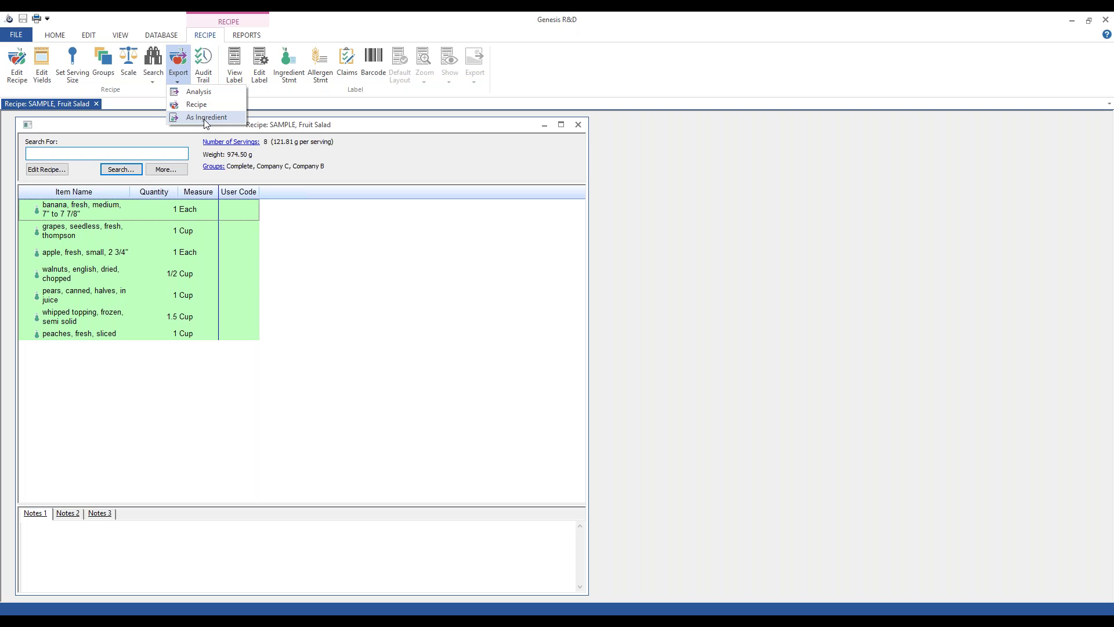
left_click(370, 308)
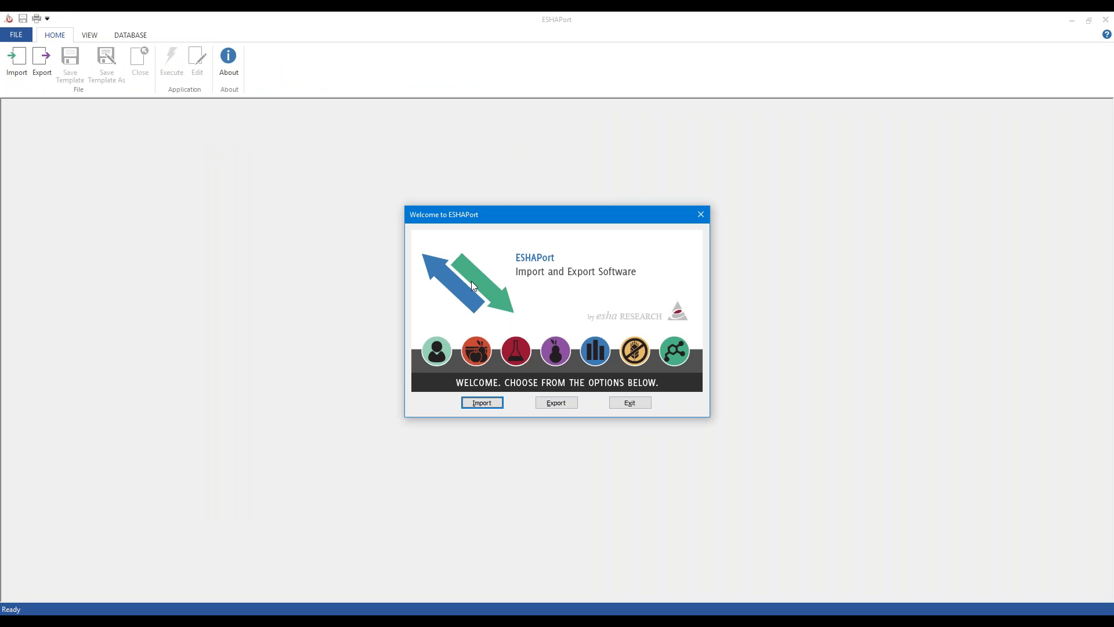
Switch to ESHAPort, create a new export to examine its document types, selected fields, selection criteria and format options, and cancel it.
left_click(555, 404)
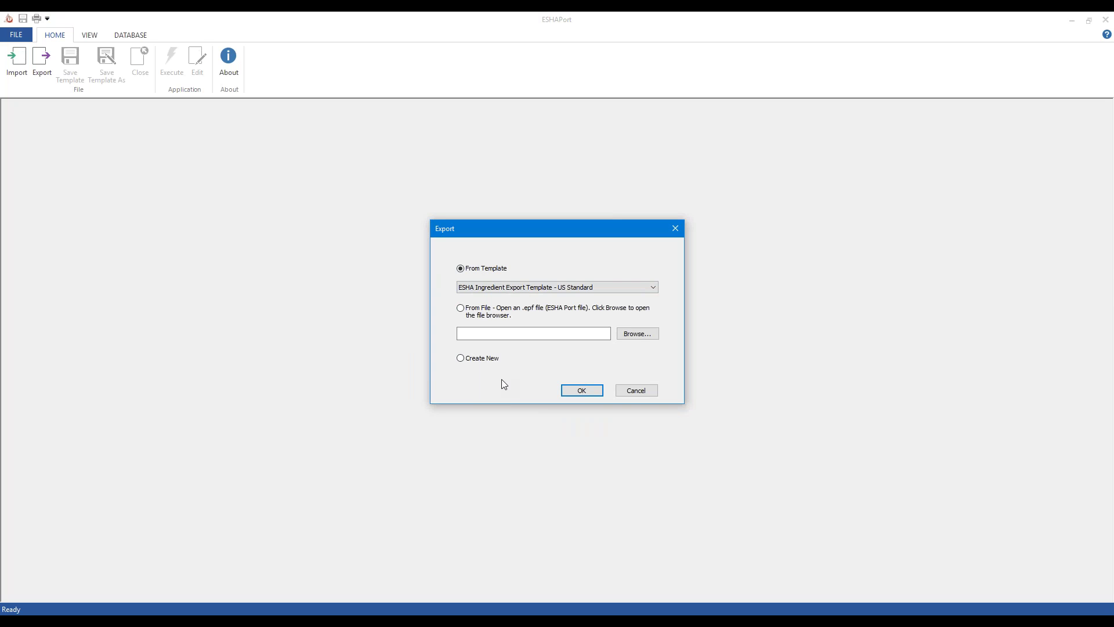
left_click(466, 362)
left_click(580, 390)
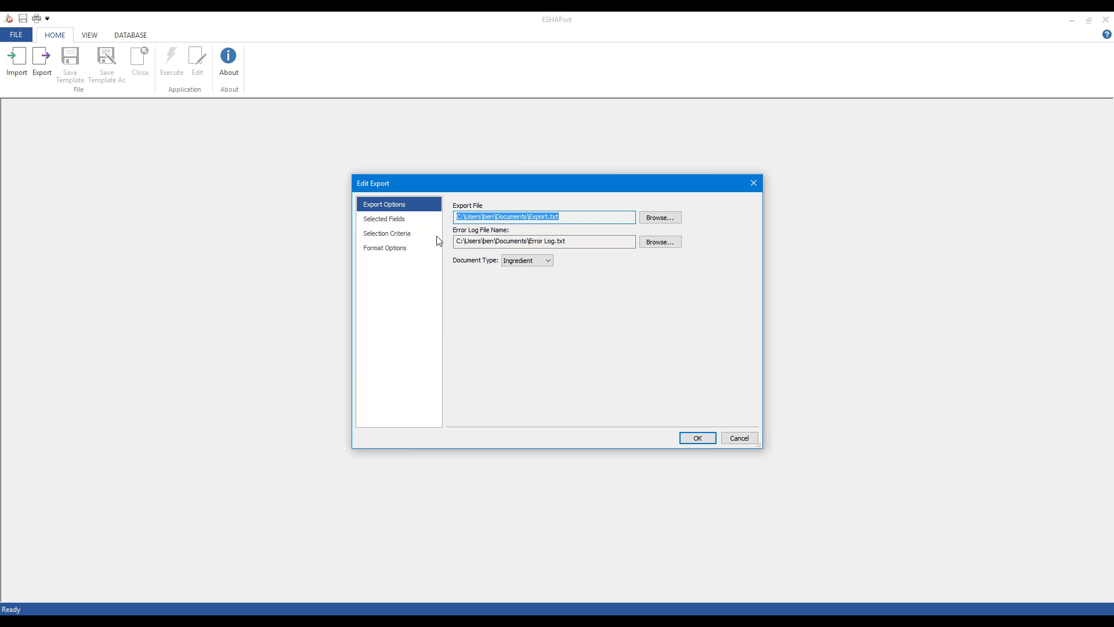
left_click(526, 260)
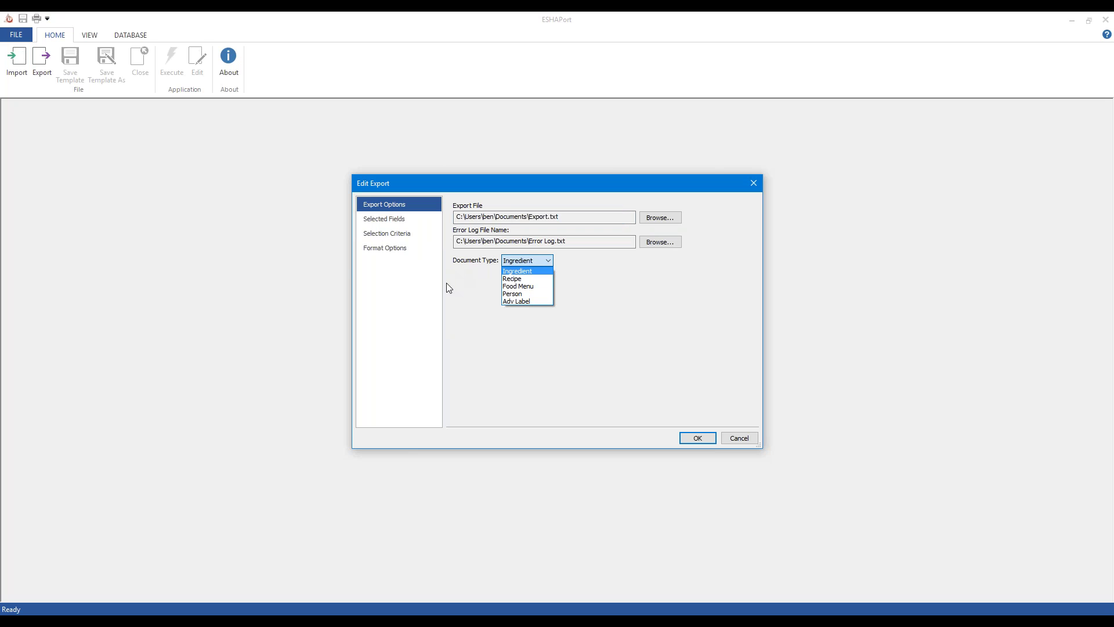
left_click(463, 288)
left_click(400, 221)
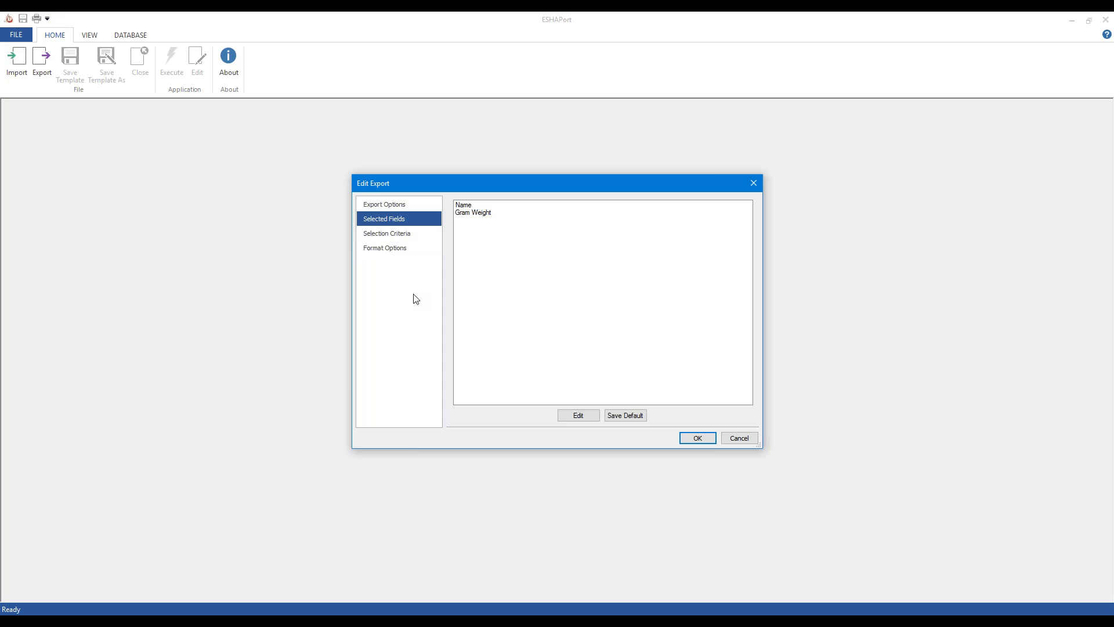
left_click(399, 237)
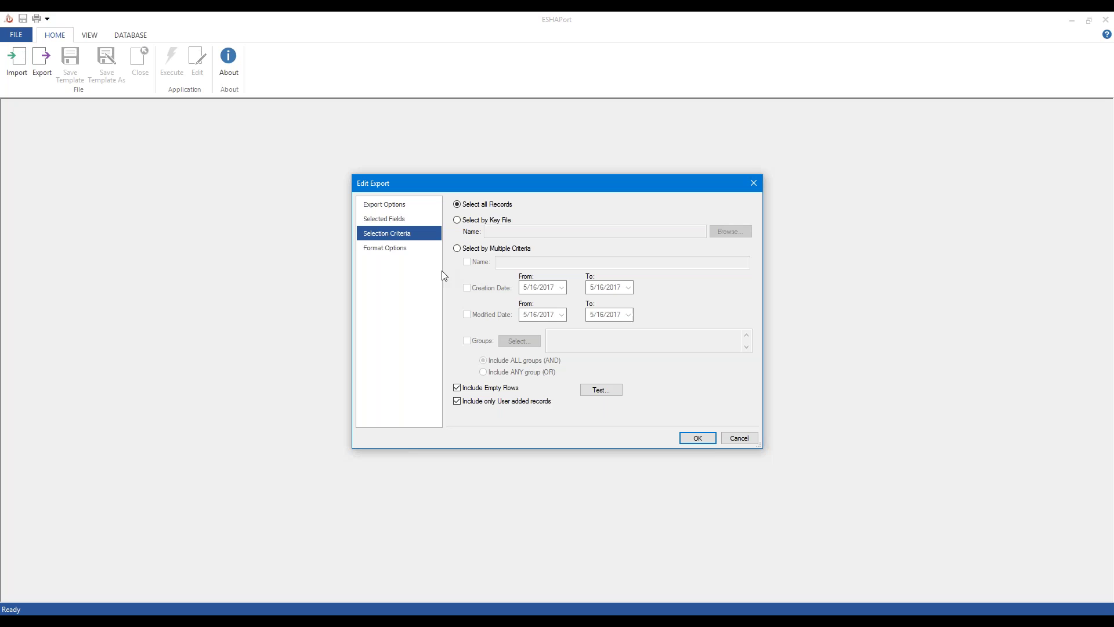
left_click(385, 249)
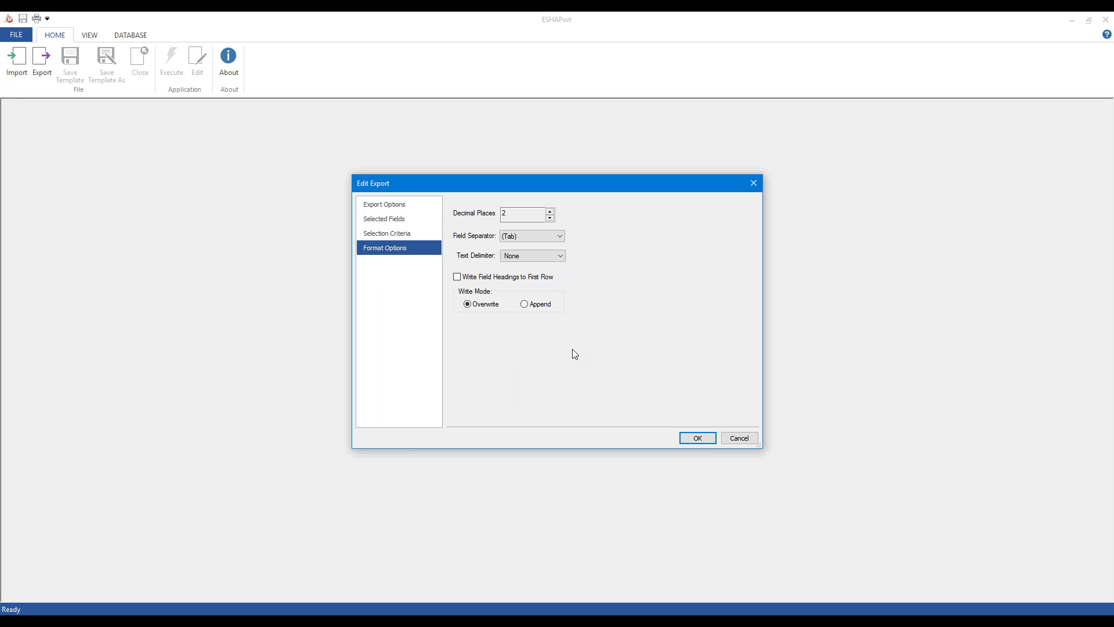
left_click(740, 438)
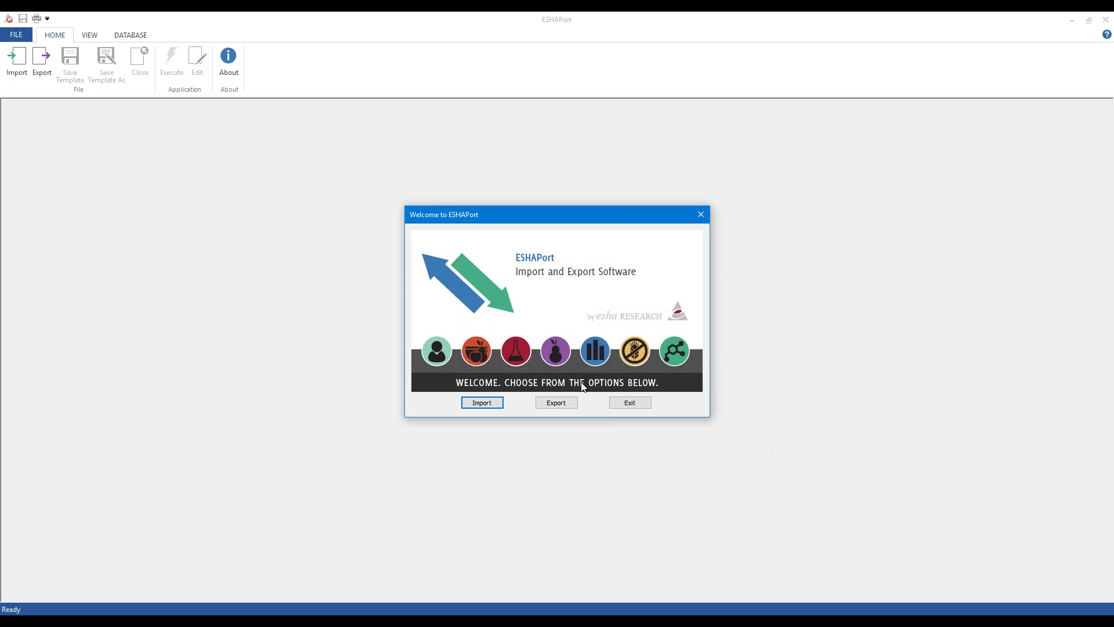
Open an export from the ESHA Recipe As Ingredient Export Template - US Standard and enlarge its window.
left_click(558, 401)
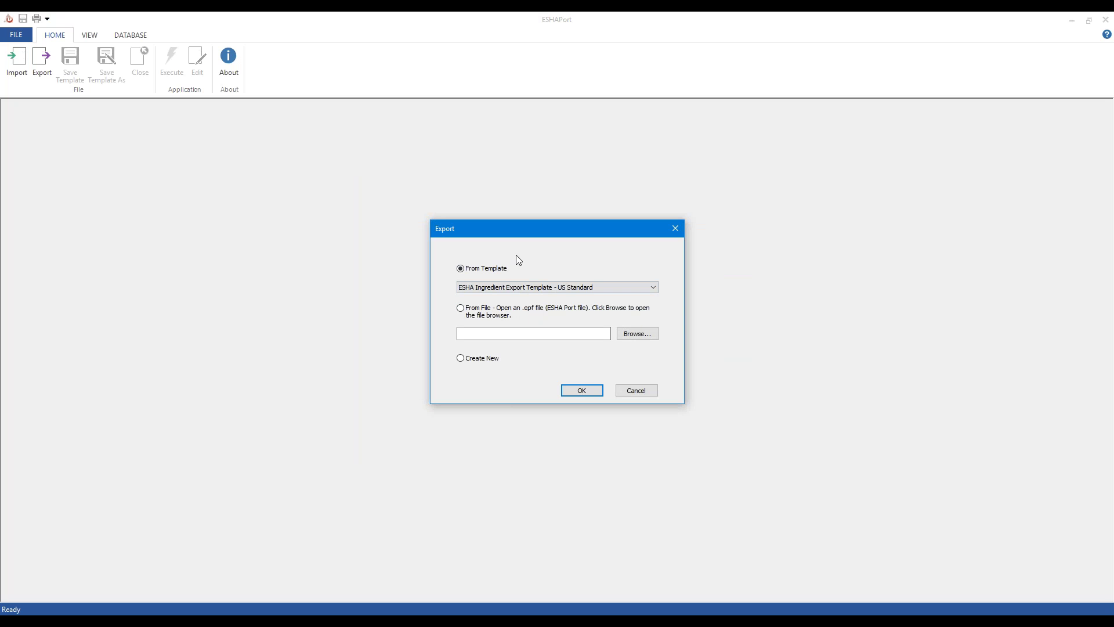
left_click(538, 287)
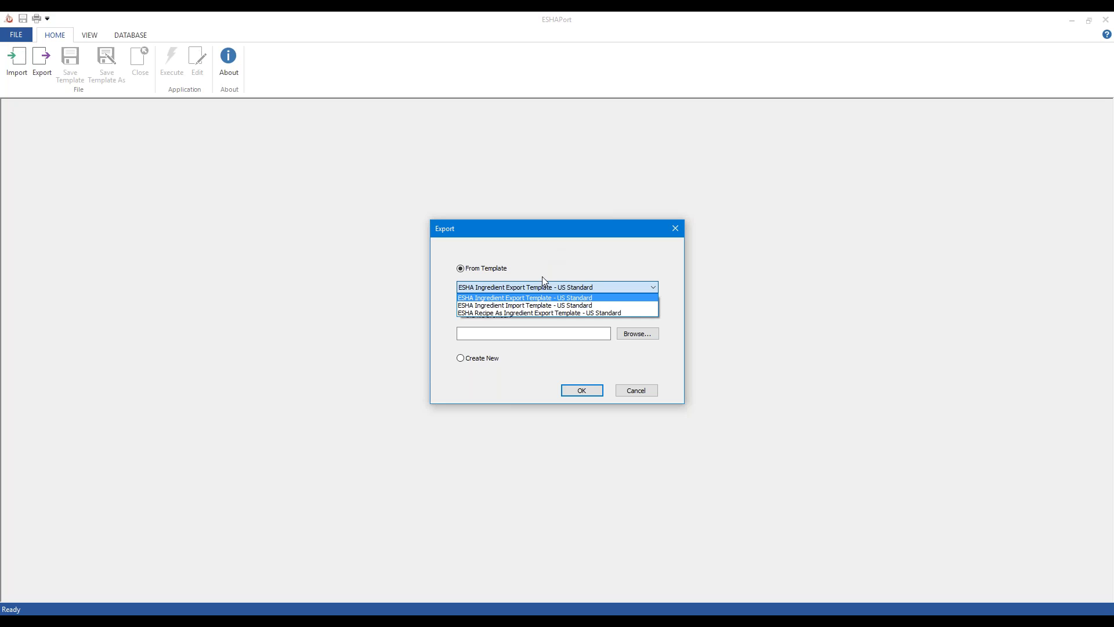
left_click(524, 313)
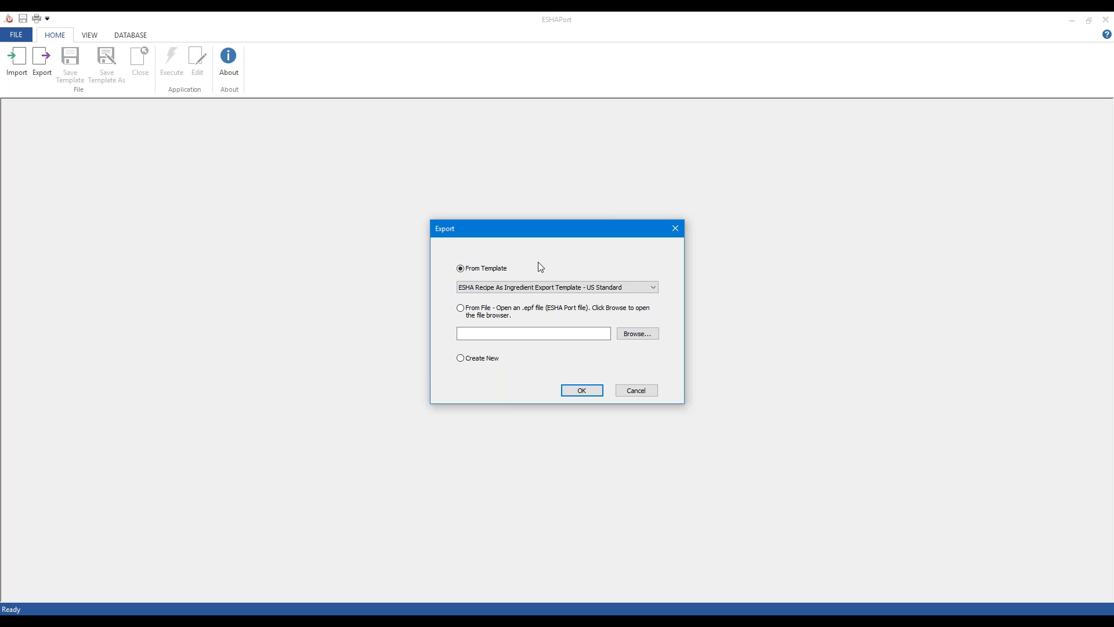
left_click(568, 390)
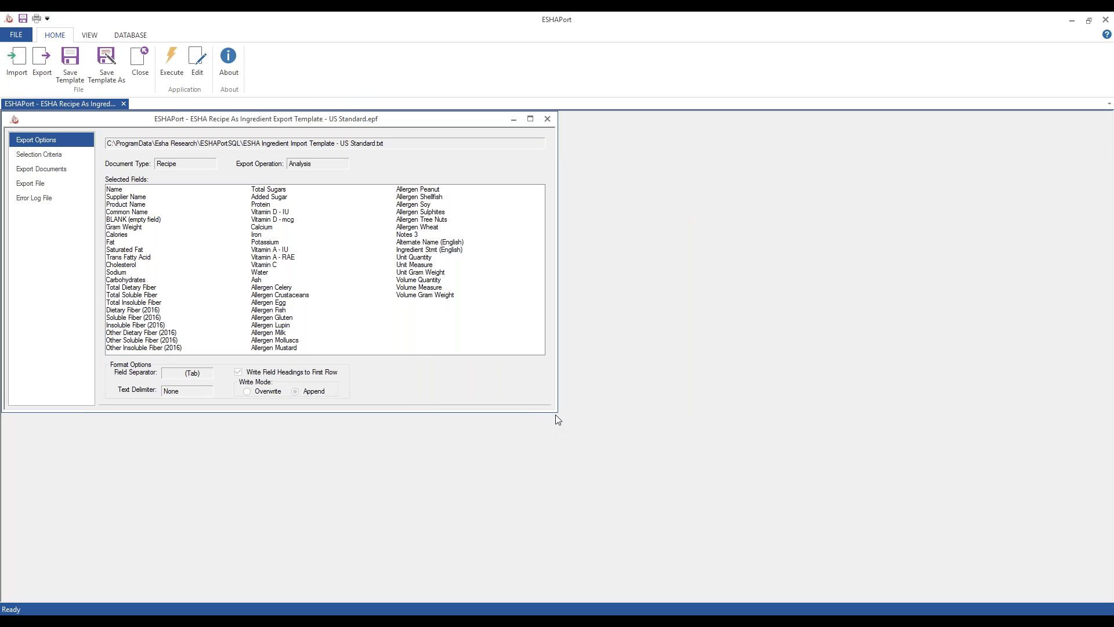
left_click_drag(564, 429, 619, 482)
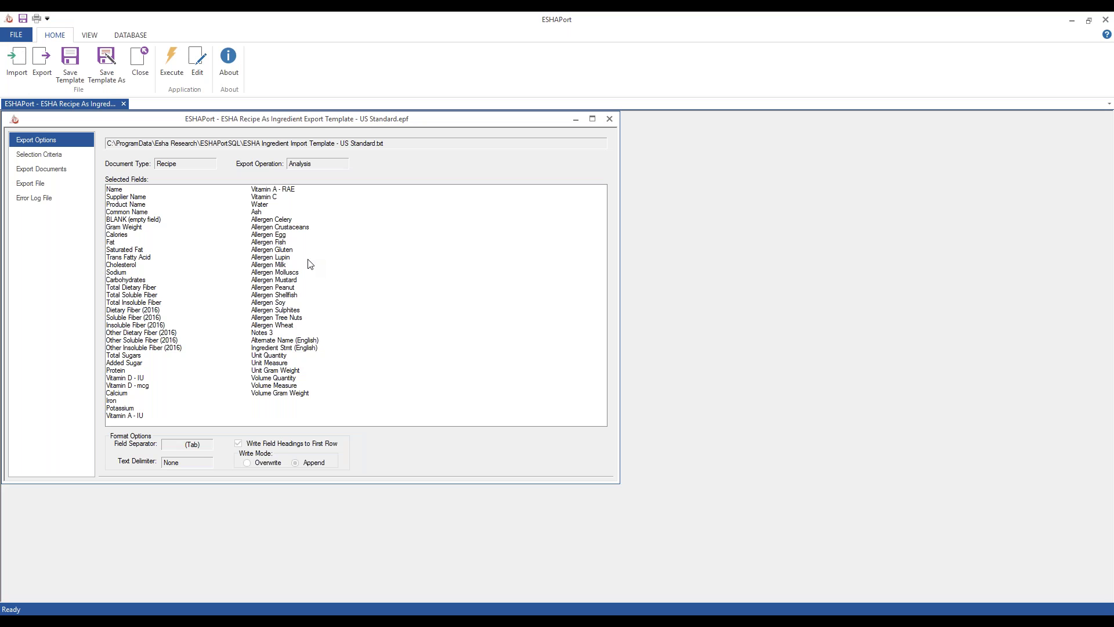
Edit the export and set its export file to Sample Export on the Desktop.
left_click(198, 65)
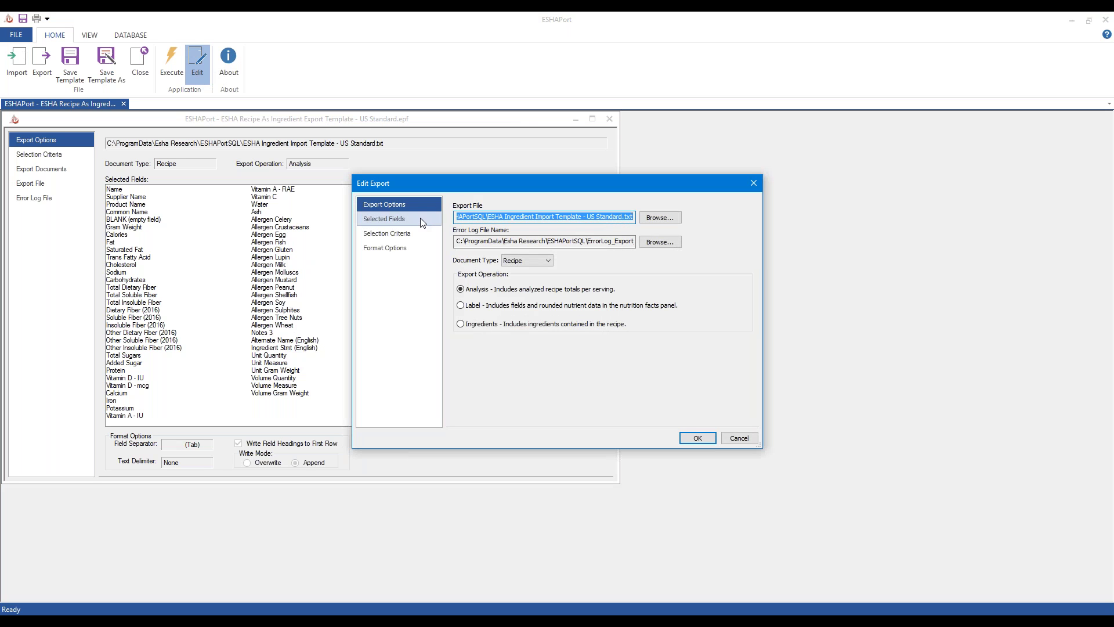
left_click_drag(477, 215, 645, 218)
left_click(494, 215)
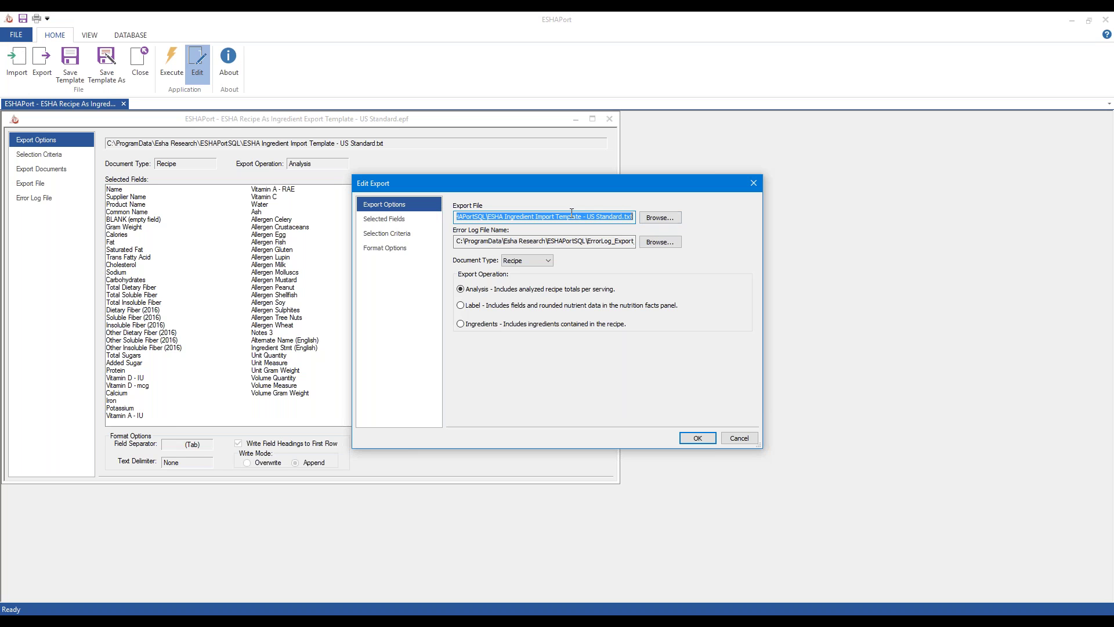
left_click(560, 217)
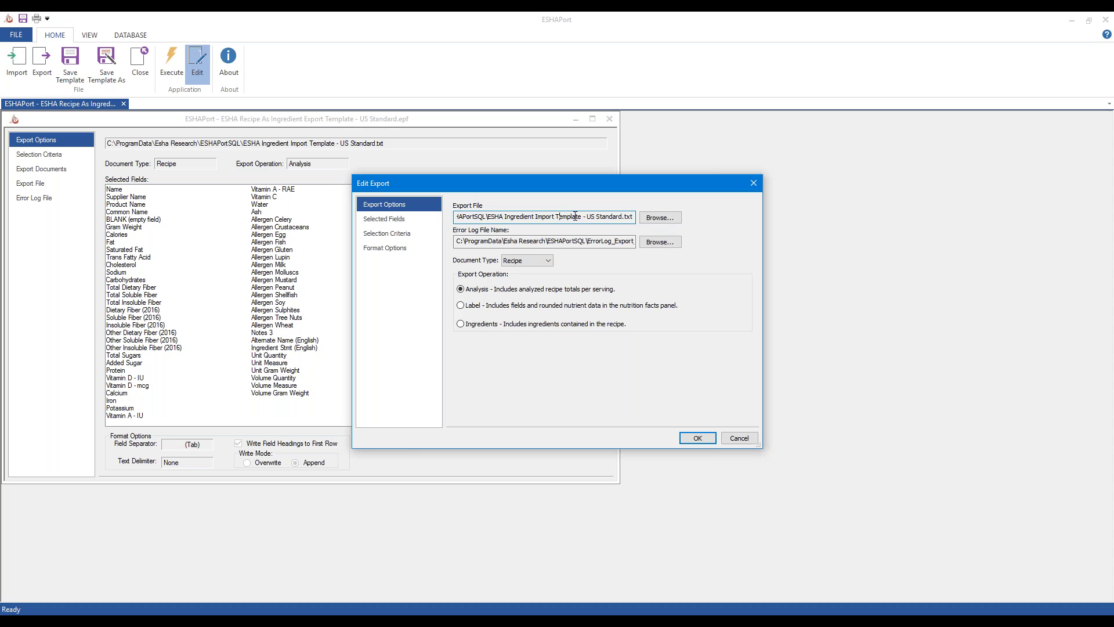
left_click(656, 222)
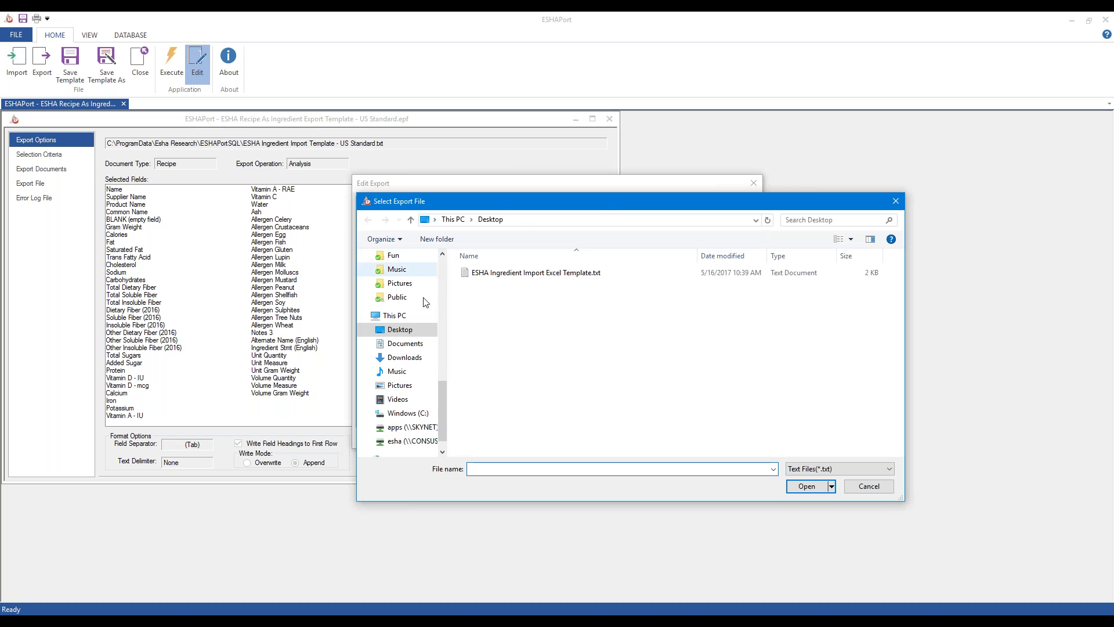
left_click(495, 274)
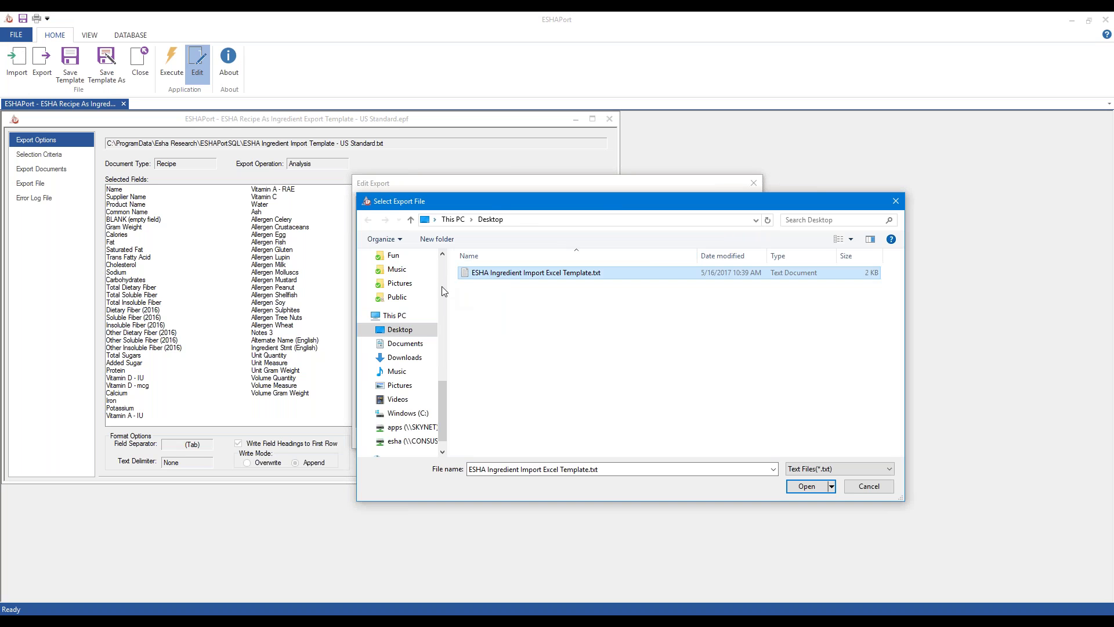
left_click(493, 340)
left_click(685, 469)
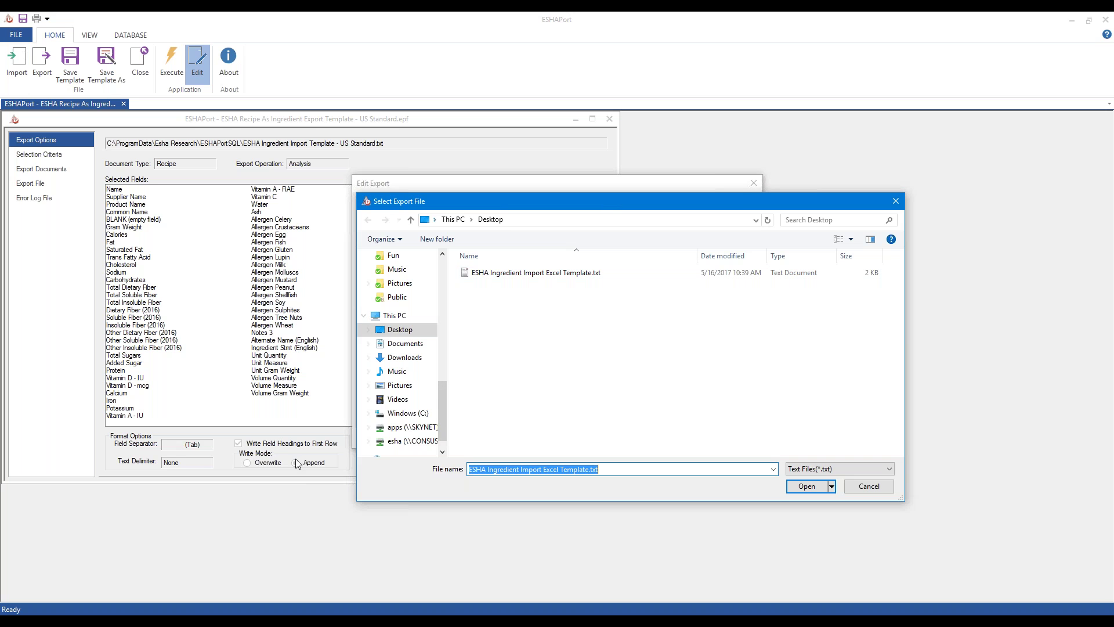
type("Sample Export")
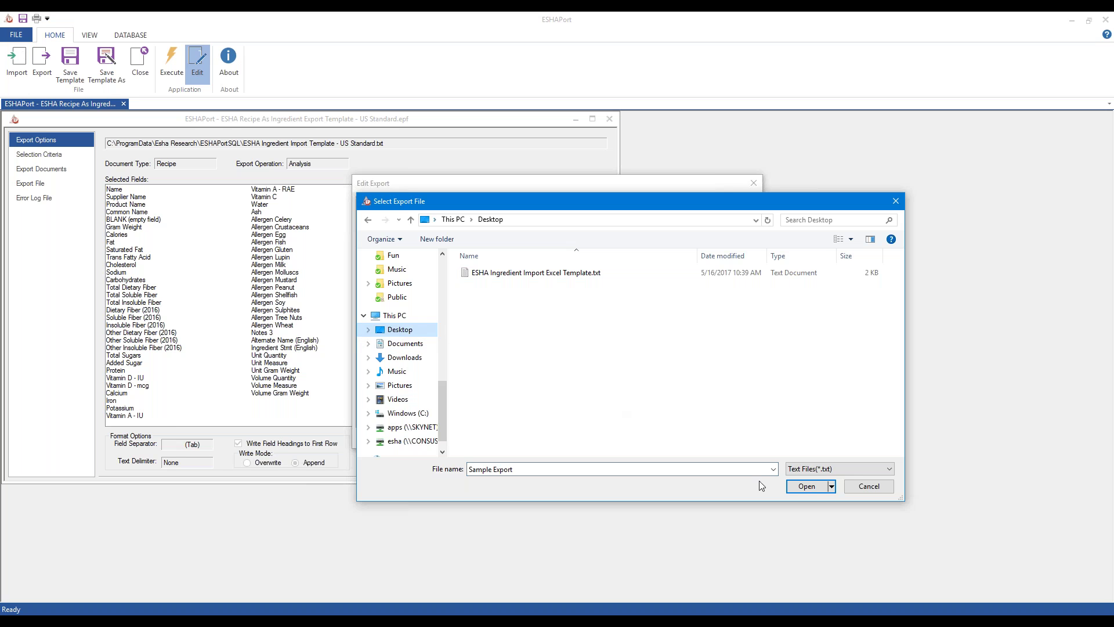
left_click(807, 487)
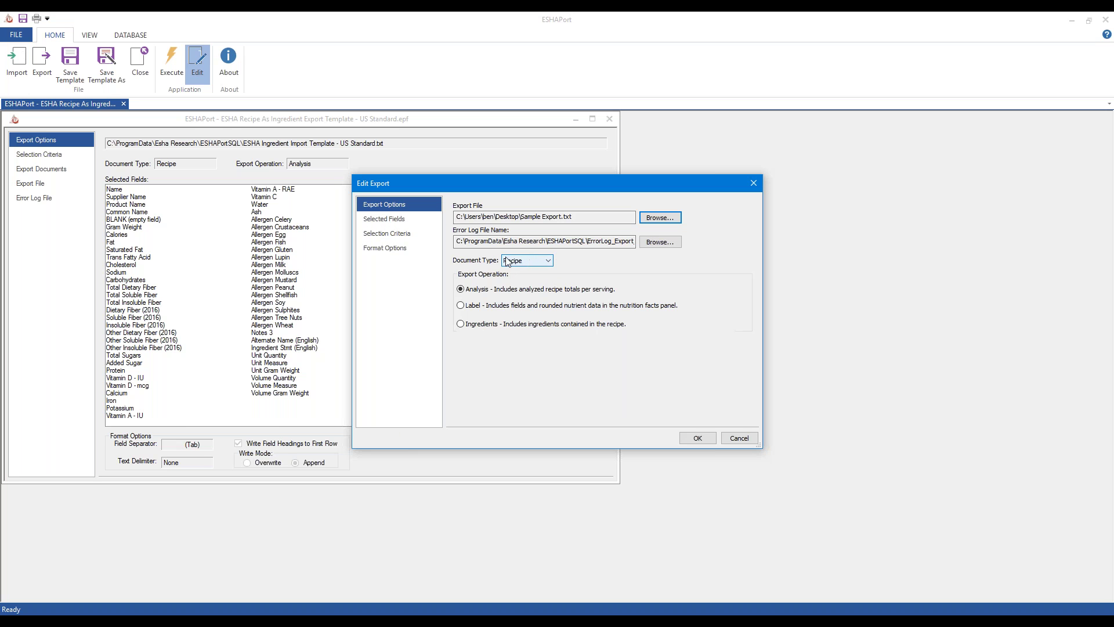
Look through the selected fields and restrict the export by multiple criteria to records in both the Complete and Company B groups.
left_click(376, 219)
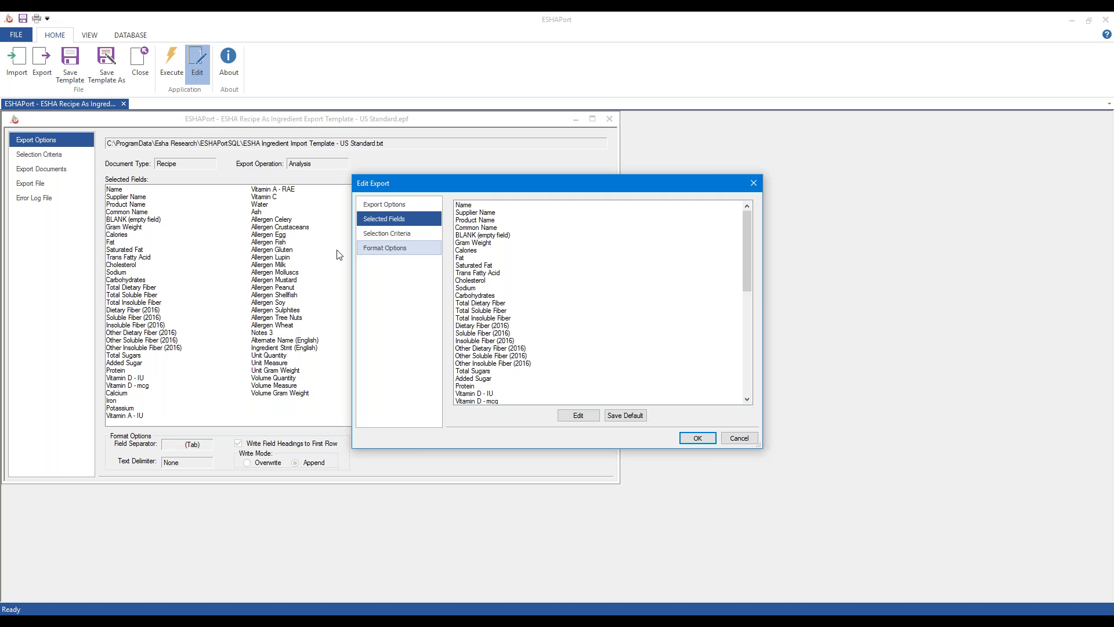
scroll(535, 346, "down", 6)
scroll(498, 328, "down", 5)
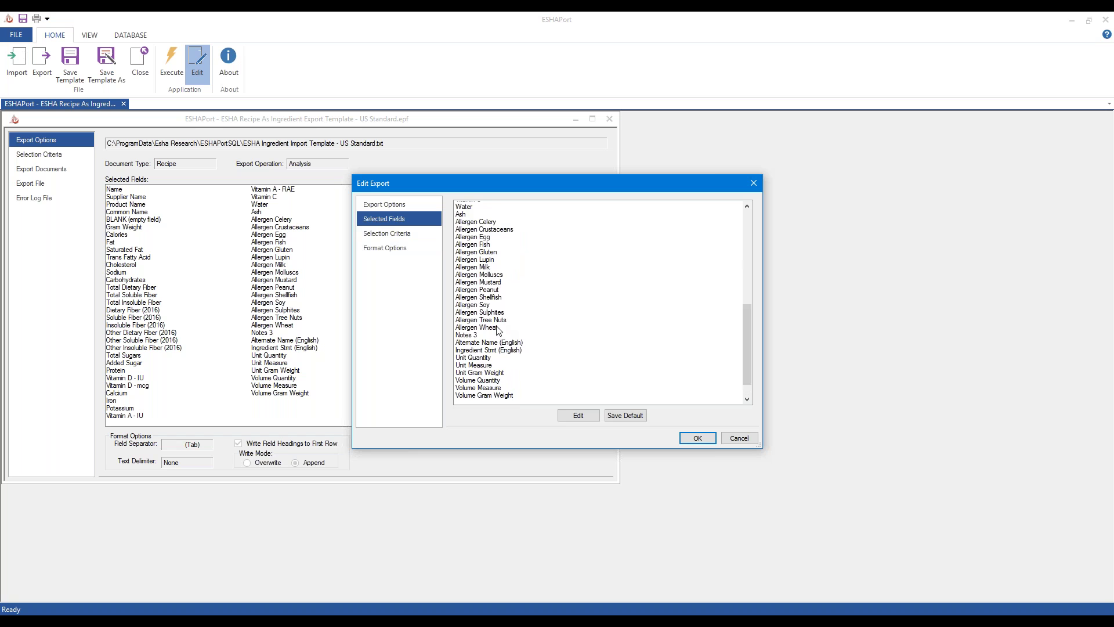
scroll(497, 328, "up", 11)
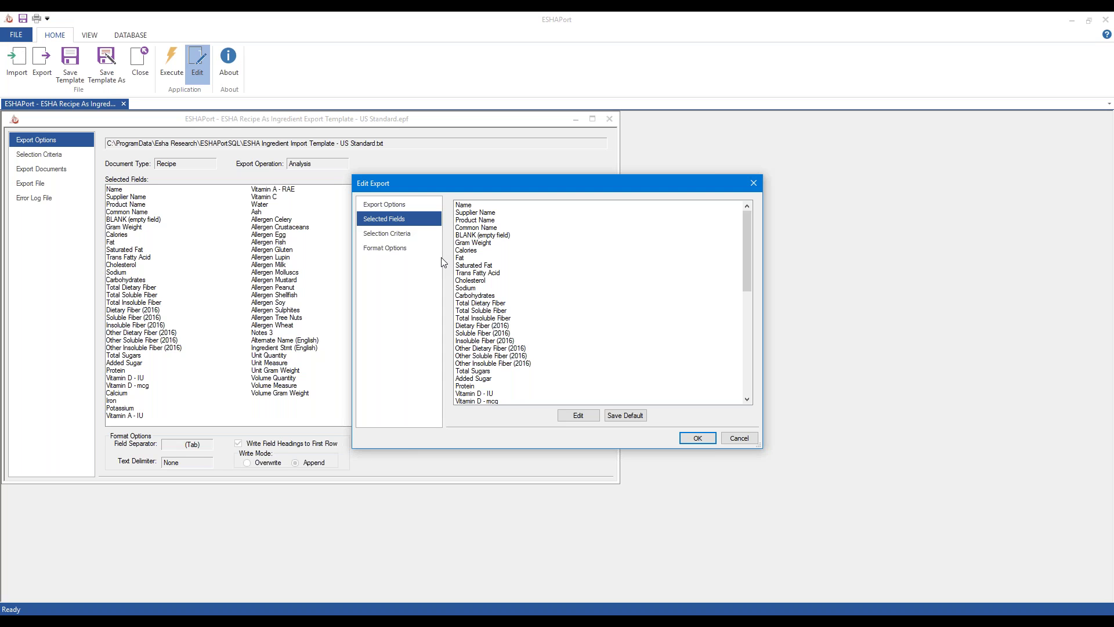
left_click(410, 238)
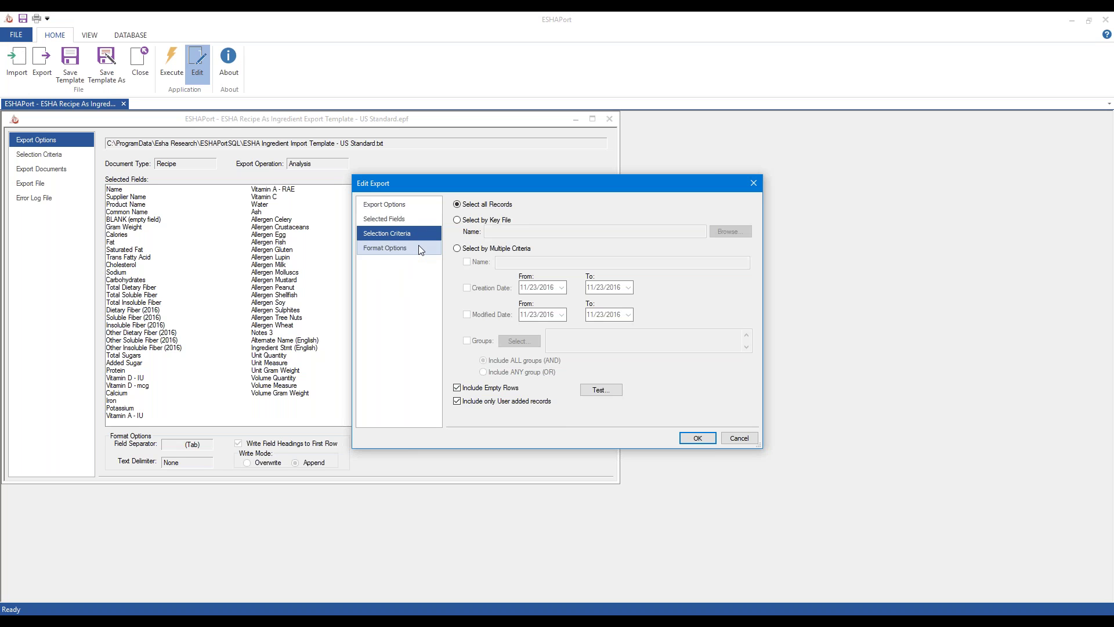
left_click(457, 249)
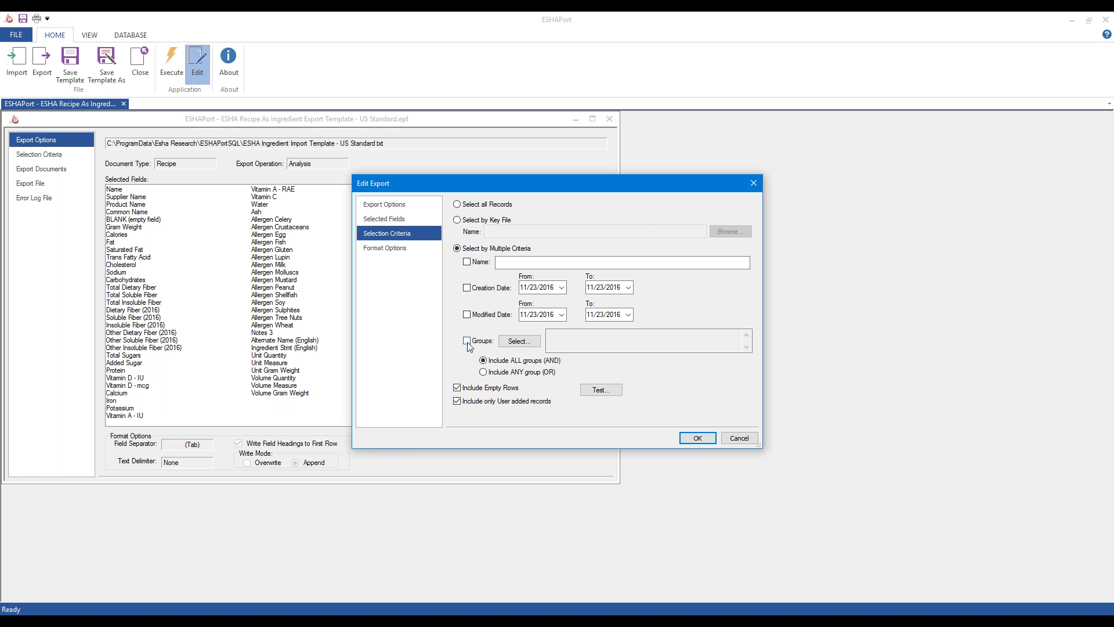
left_click(511, 342)
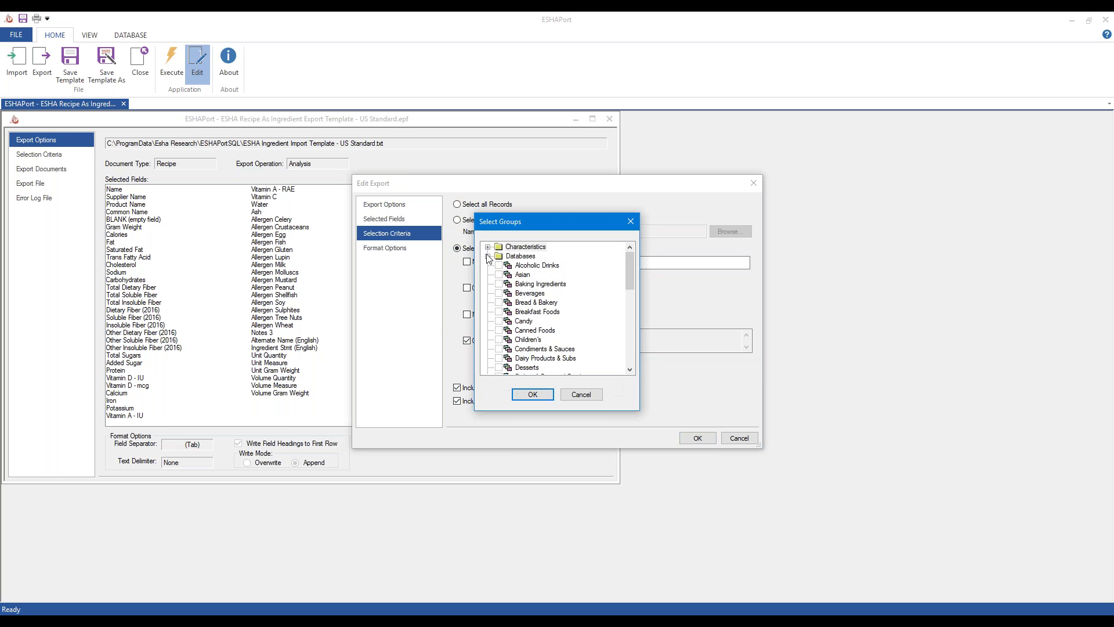
left_click(498, 274)
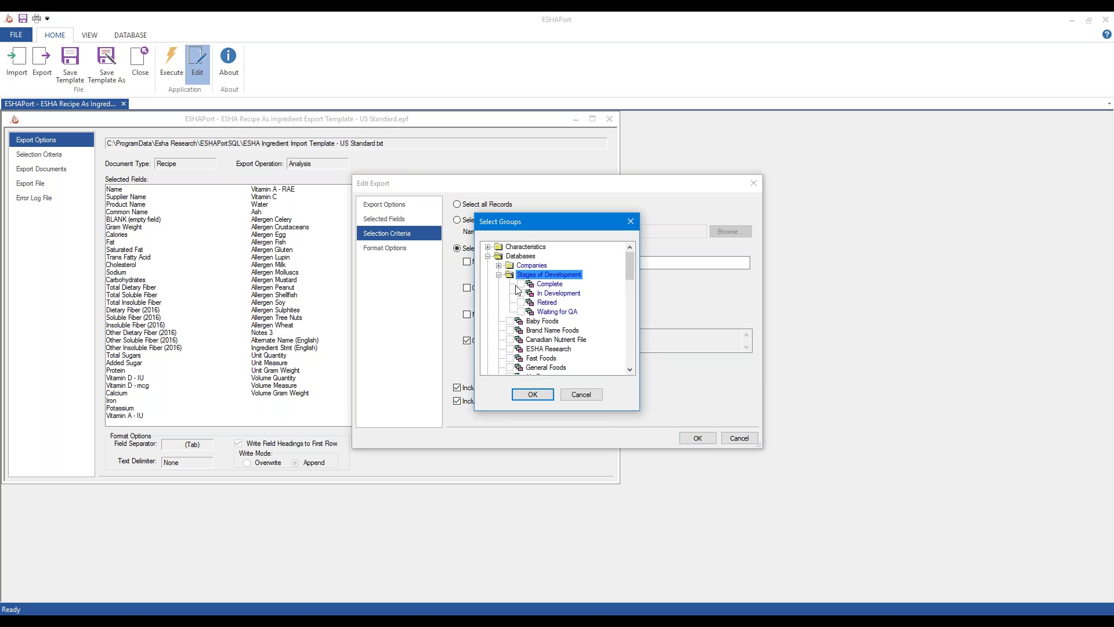
left_click(520, 284)
left_click(499, 265)
left_click(521, 284)
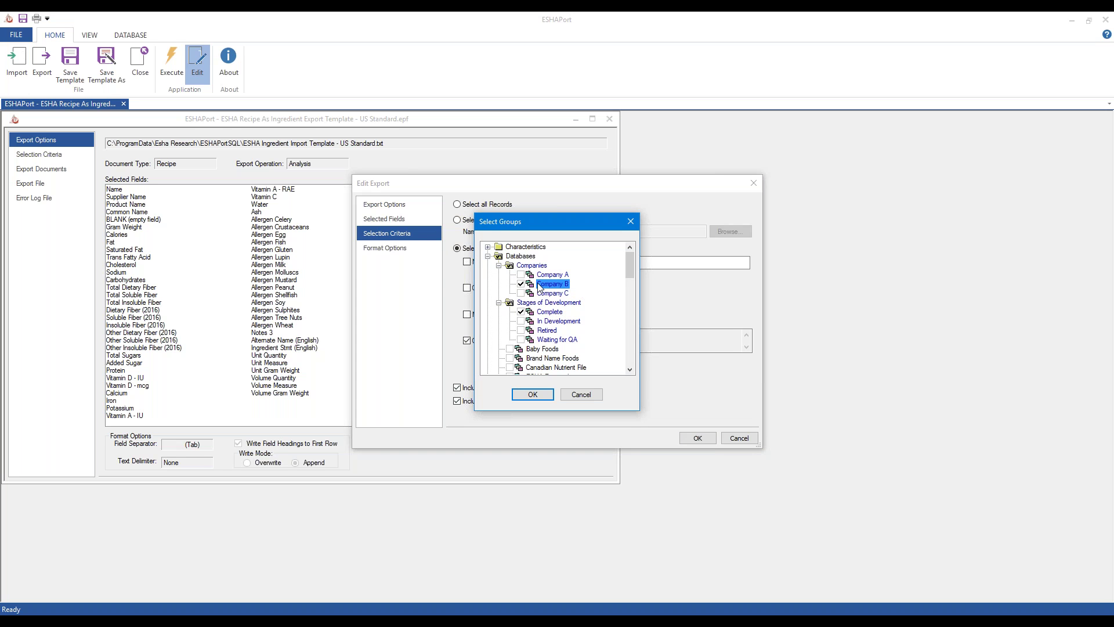
left_click(519, 398)
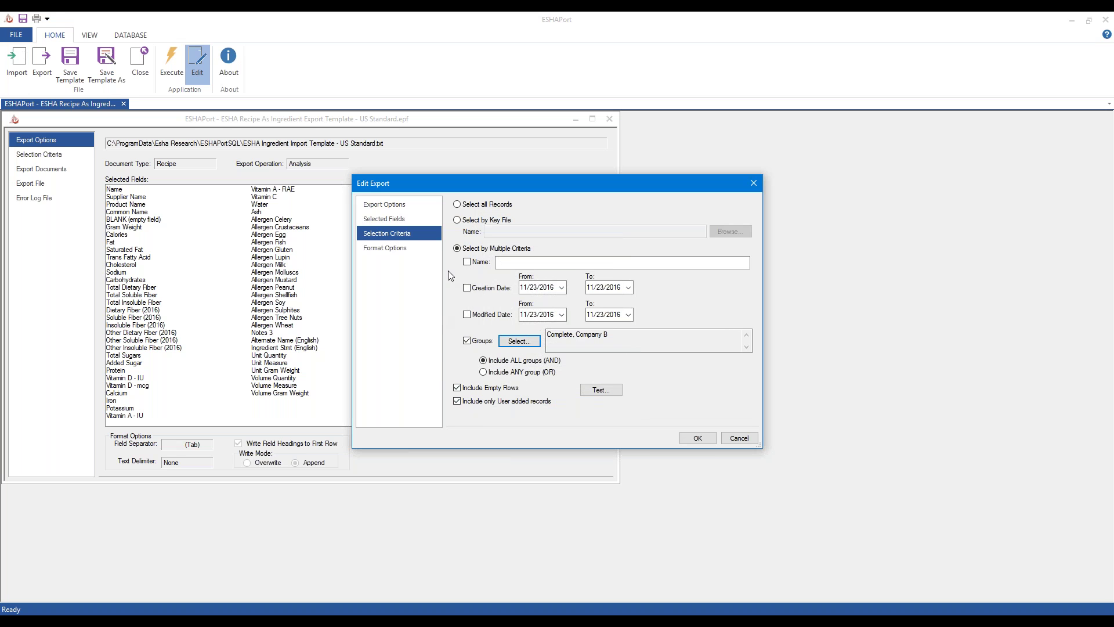
Try the modified date filter and a name filter of "cheese" in the selection criteria, and turn both off.
left_click(458, 247)
left_click(468, 314)
left_click(467, 316)
left_click(468, 262)
left_click(507, 260)
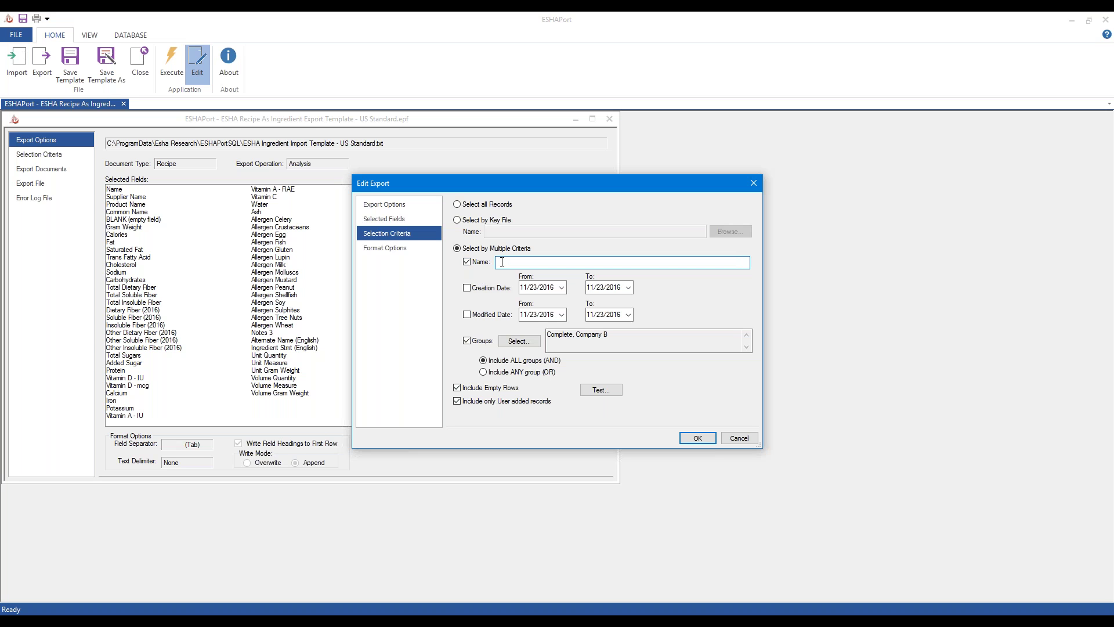
type("cheese")
left_click(468, 262)
Adjust the decimal places in the format options, set the write mode to Append, and apply the export settings.
left_click(369, 249)
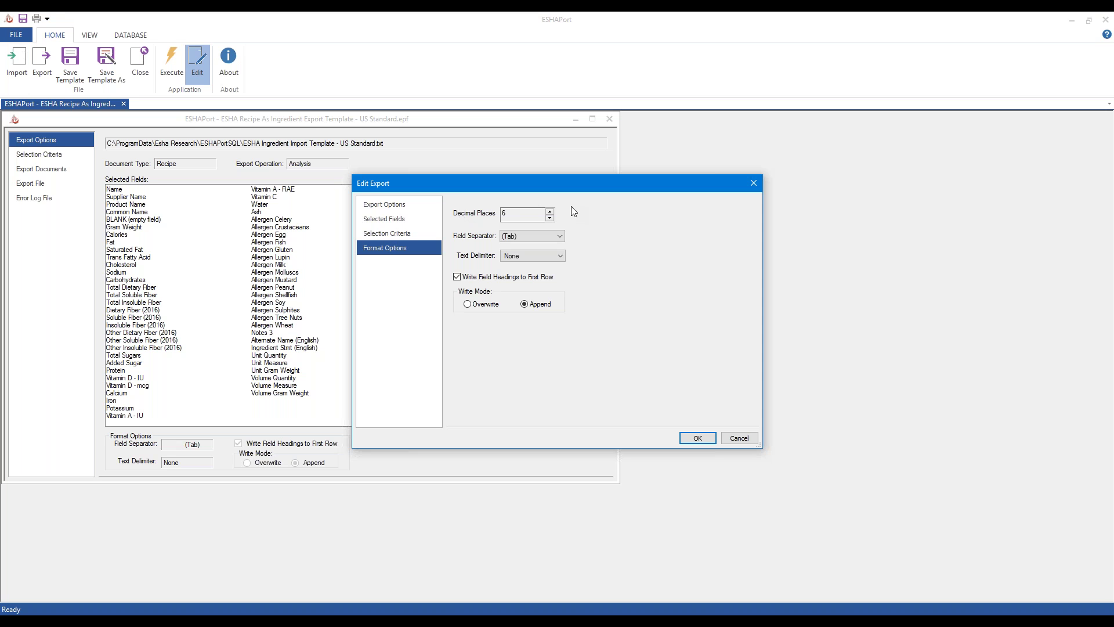
left_click(551, 218)
left_click(551, 218)
left_click(551, 218)
left_click(550, 218)
left_click(520, 215)
left_click(468, 304)
left_click(525, 306)
left_click(697, 438)
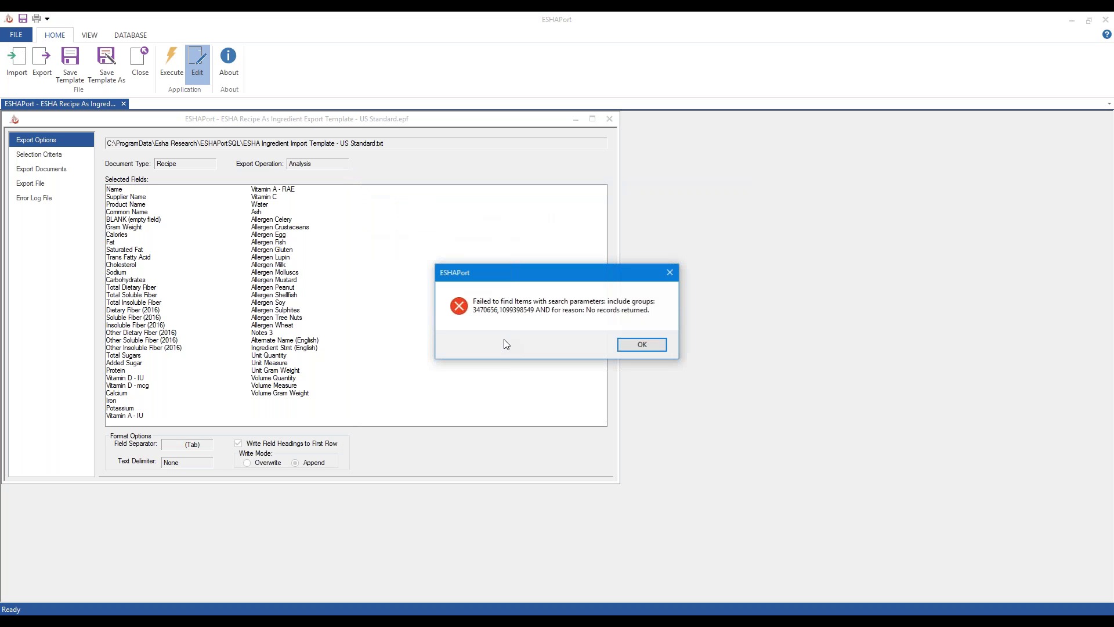
left_click(644, 346)
left_click(644, 344)
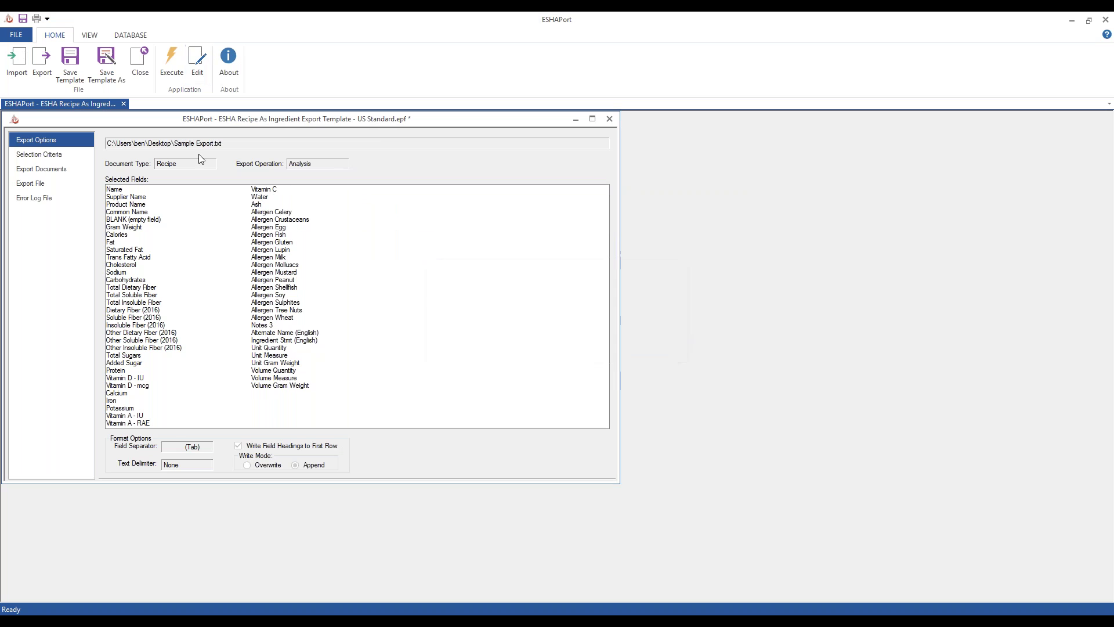
Edit the export's selection criteria to select all records, test the selection, and apply it.
left_click(202, 67)
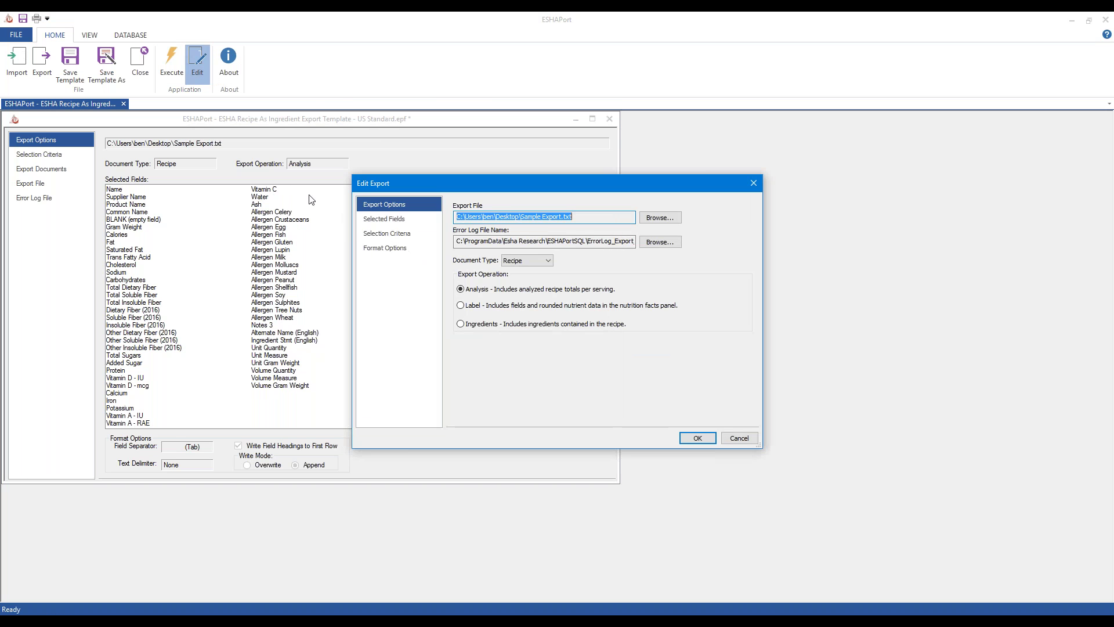
left_click(394, 233)
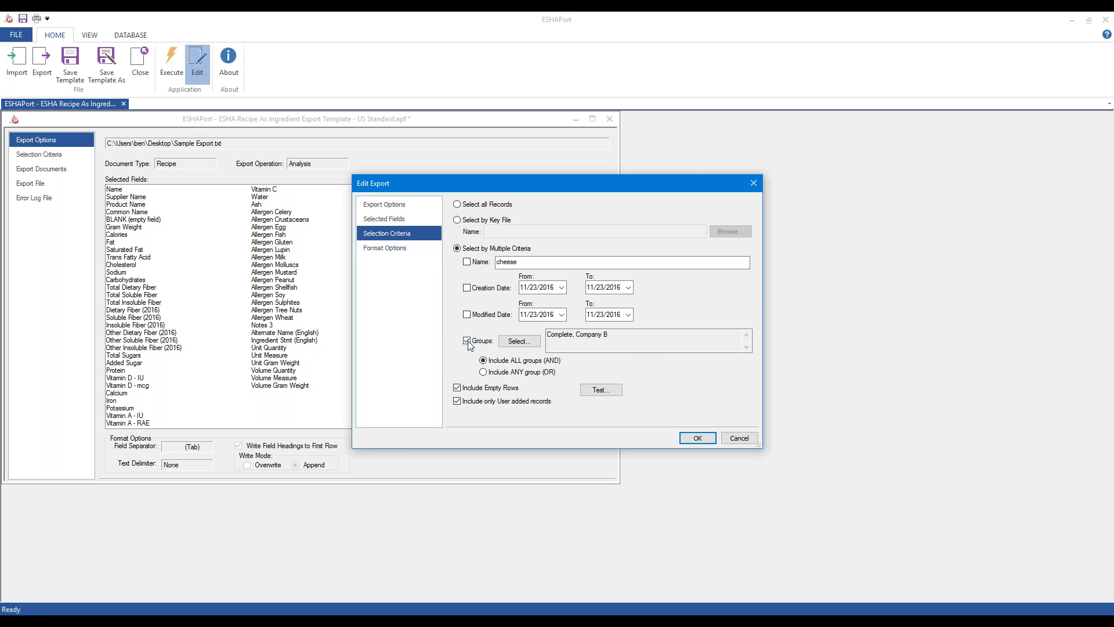
left_click(459, 205)
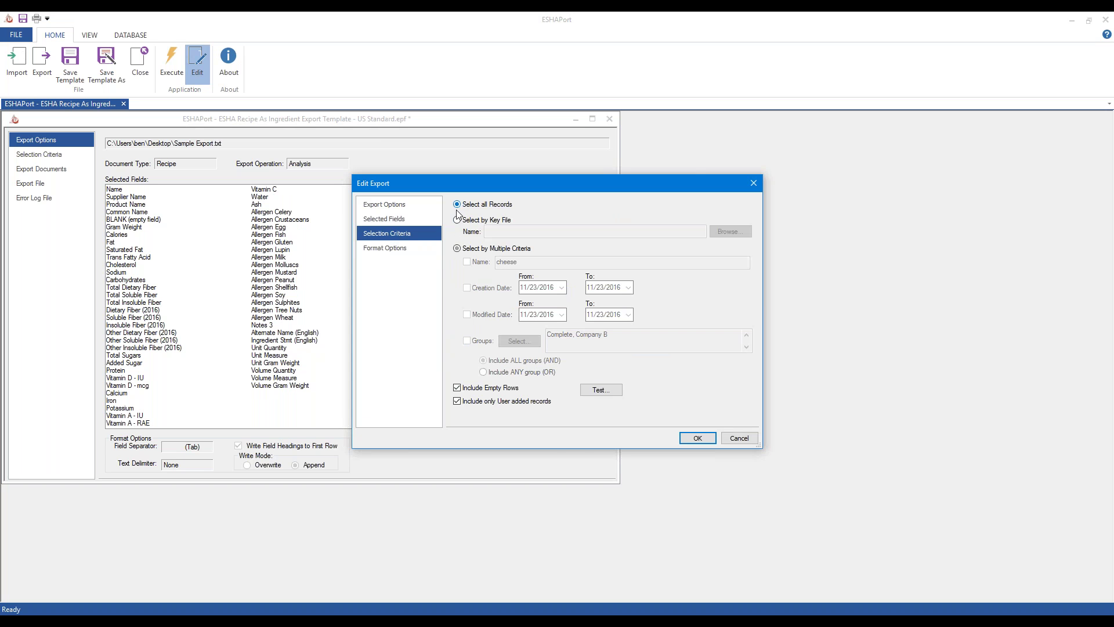
left_click(601, 392)
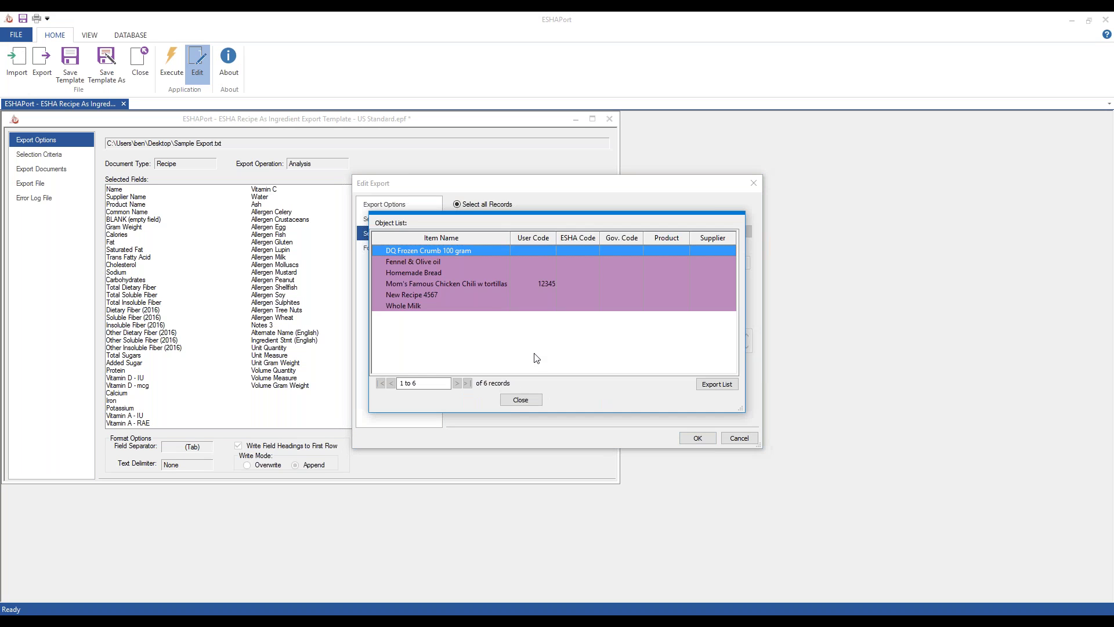
left_click(524, 406)
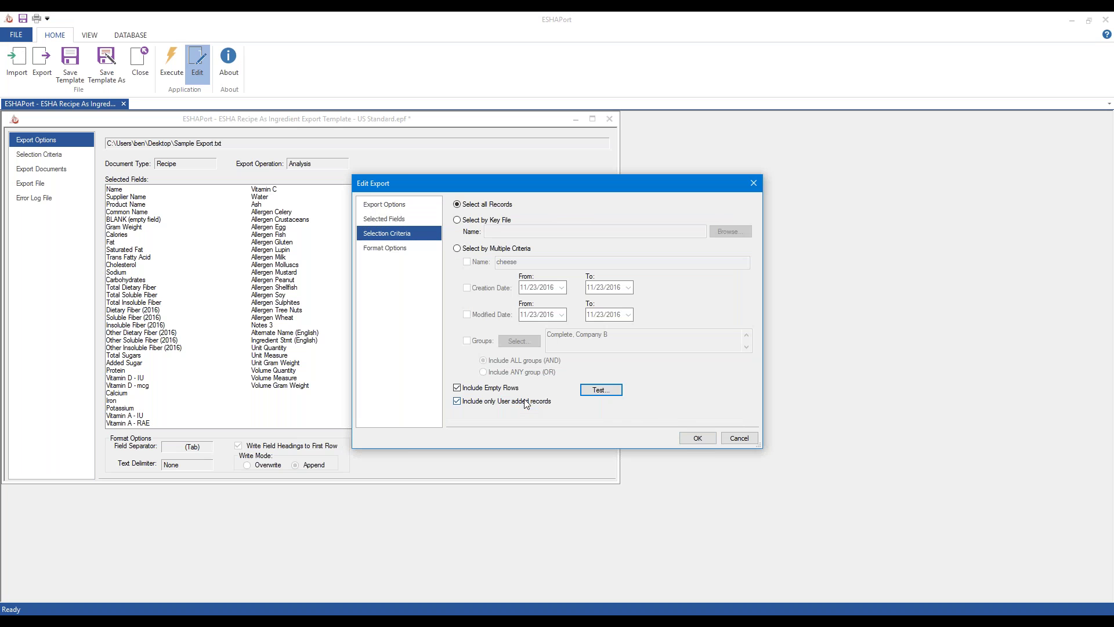
left_click(697, 437)
Execute the export, review the successful and failed items in the results, and close them.
left_click(180, 76)
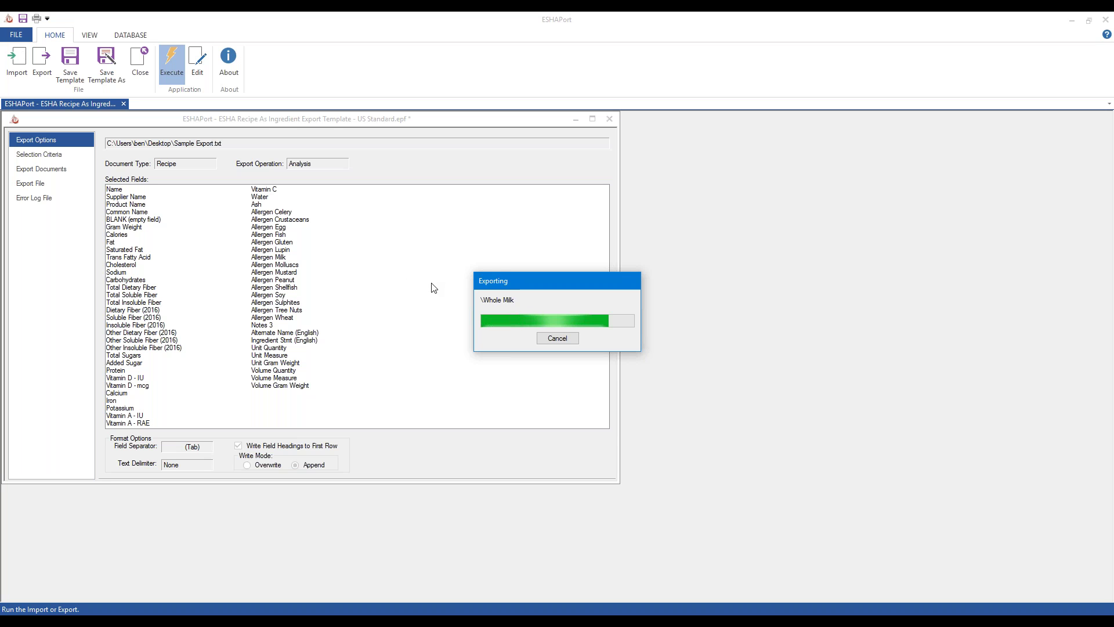
left_click(394, 264)
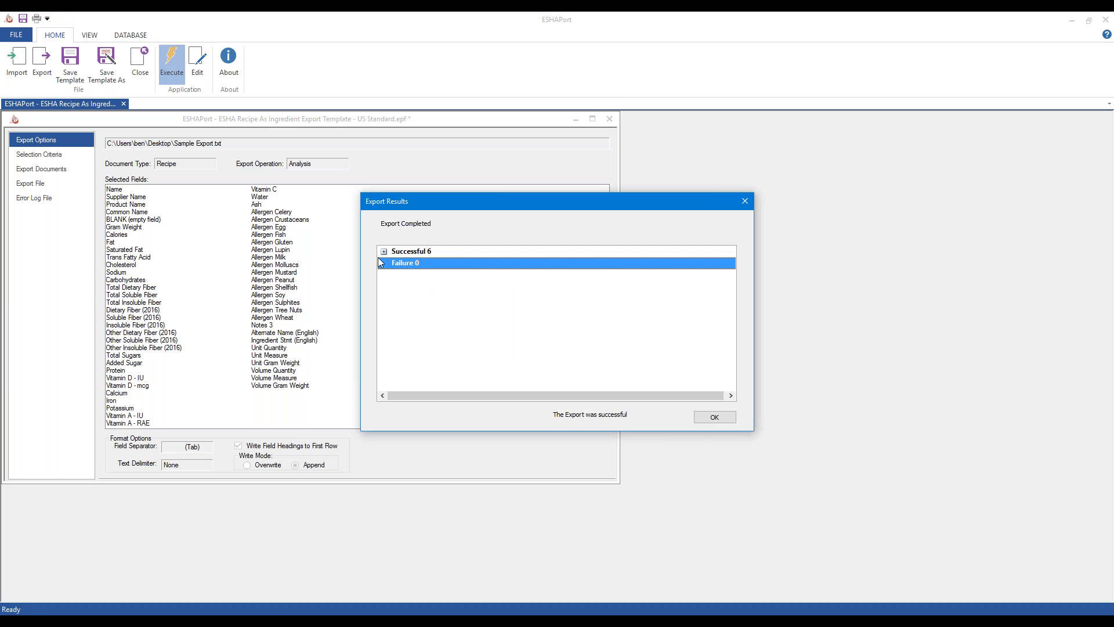
left_click(385, 251)
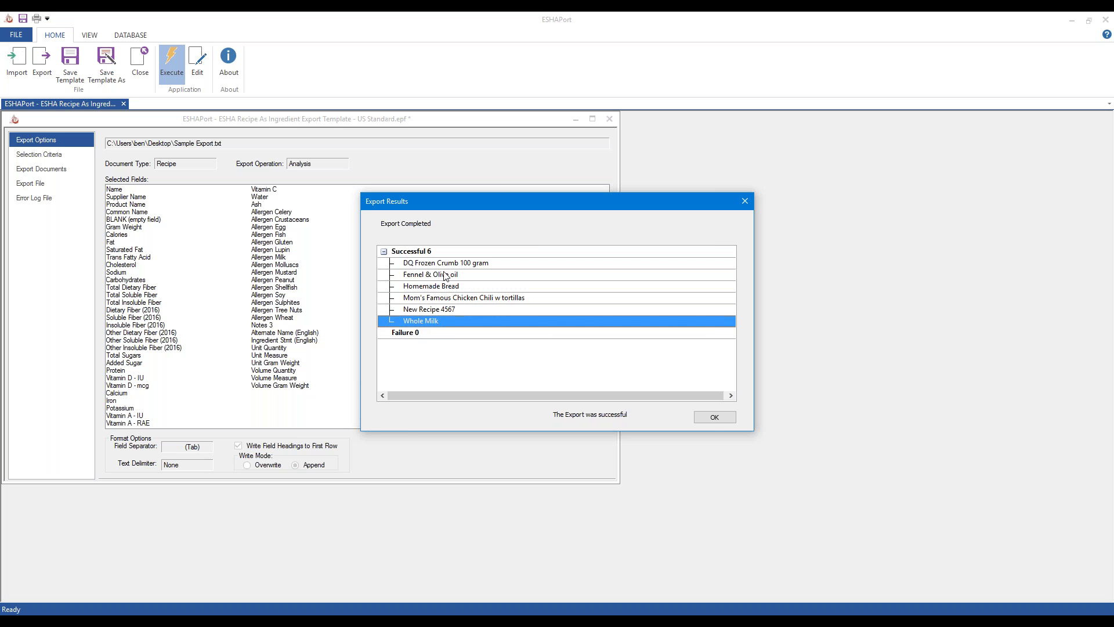
left_click(420, 336)
left_click(703, 422)
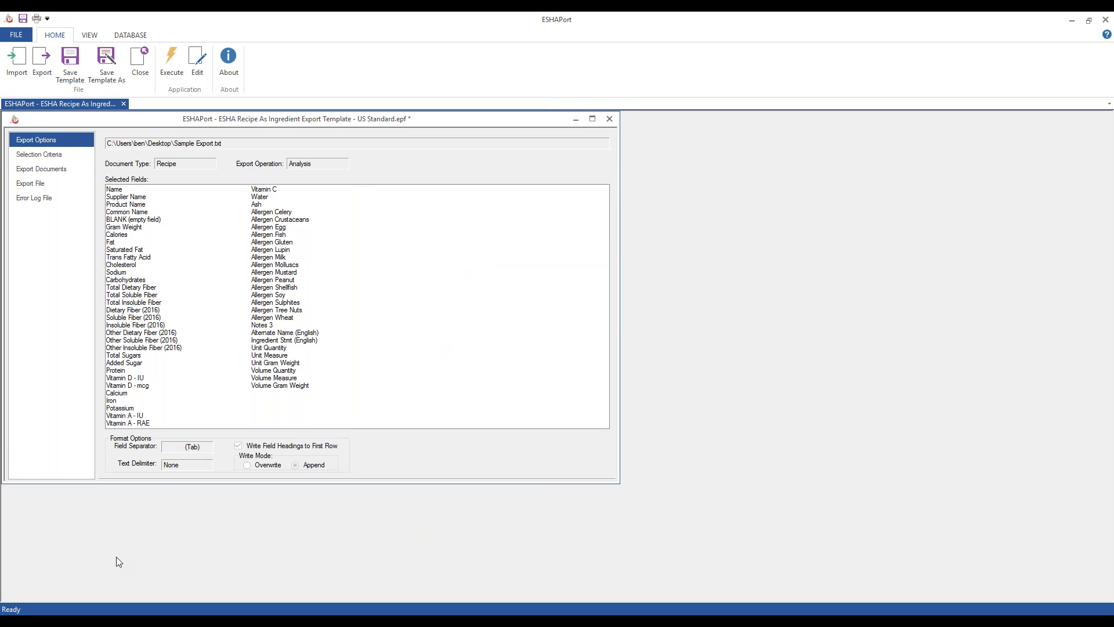
View the ingredient import text file in Notepad, and switch to ESHA Ingredient Import Excel Template.xlsx in Excel to examine its column headings.
mouse_move(113, 611)
left_click(69, 568)
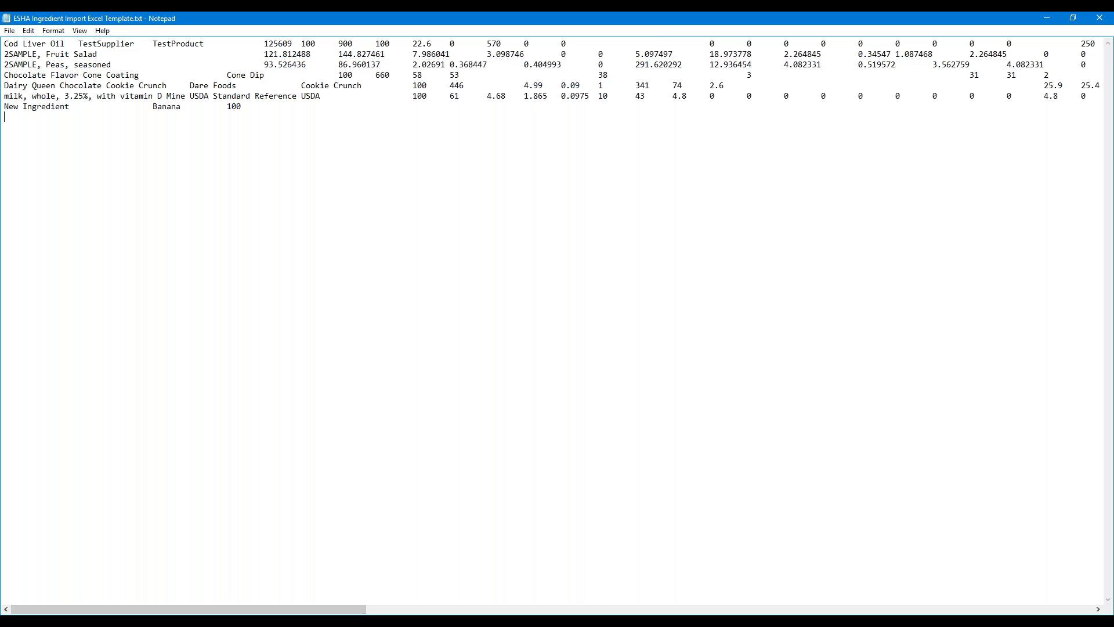
key("alt+Tab")
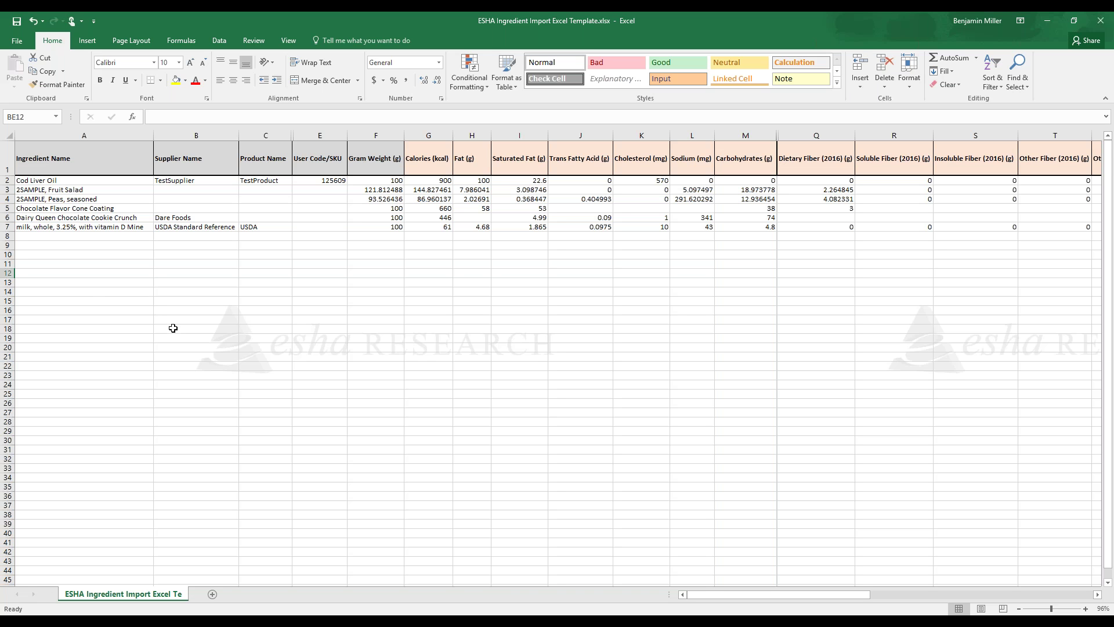
left_click(101, 164)
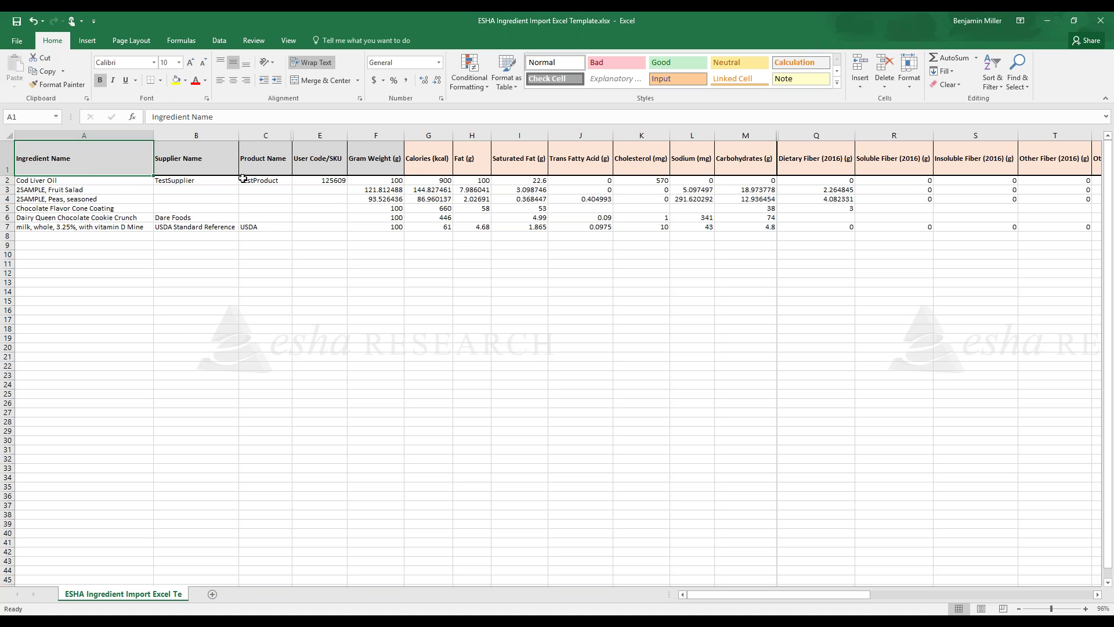
left_click_drag(429, 165, 925, 163)
left_click(675, 339)
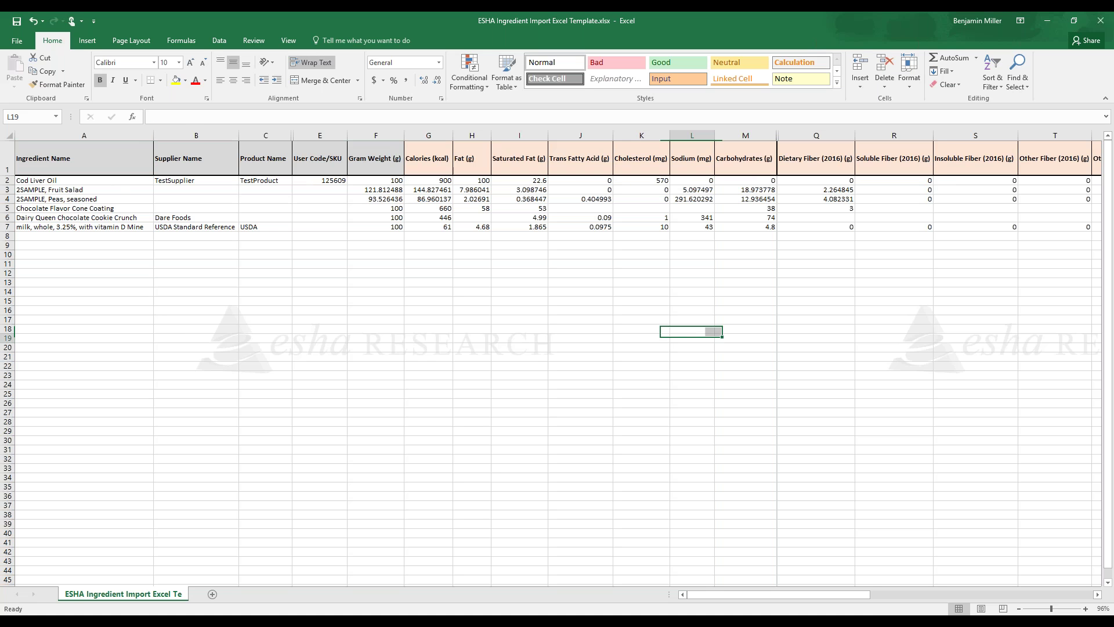
left_click(1098, 595)
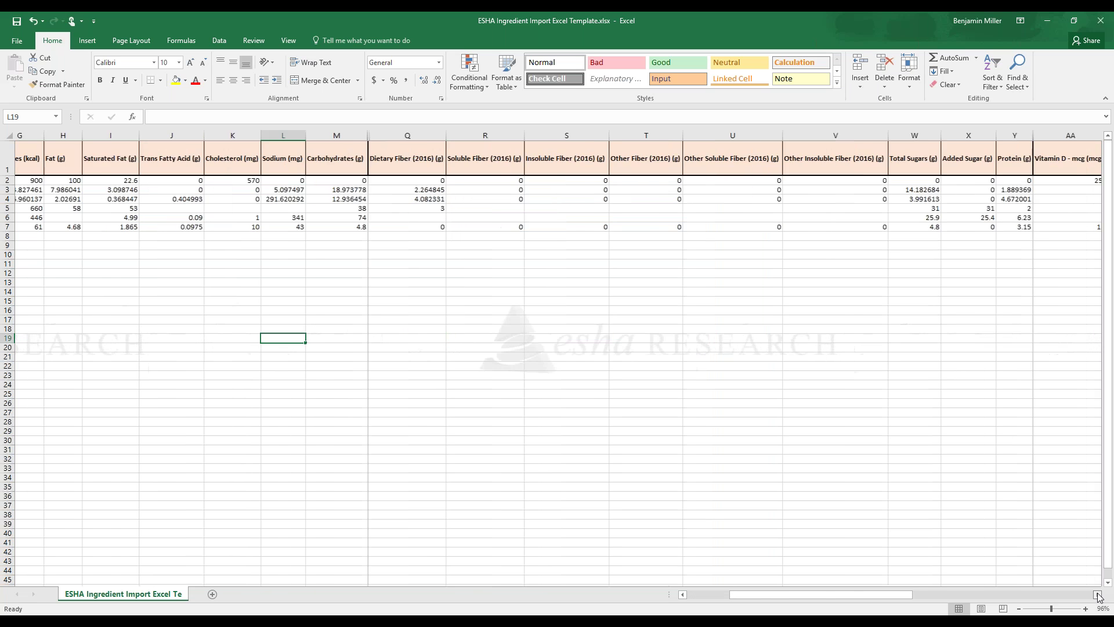
Examine the template's remaining nutrient, allergen, unit and volume columns, including the Allergen Egg cell's allowed values, and return to the ingredient names.
left_click(1098, 595)
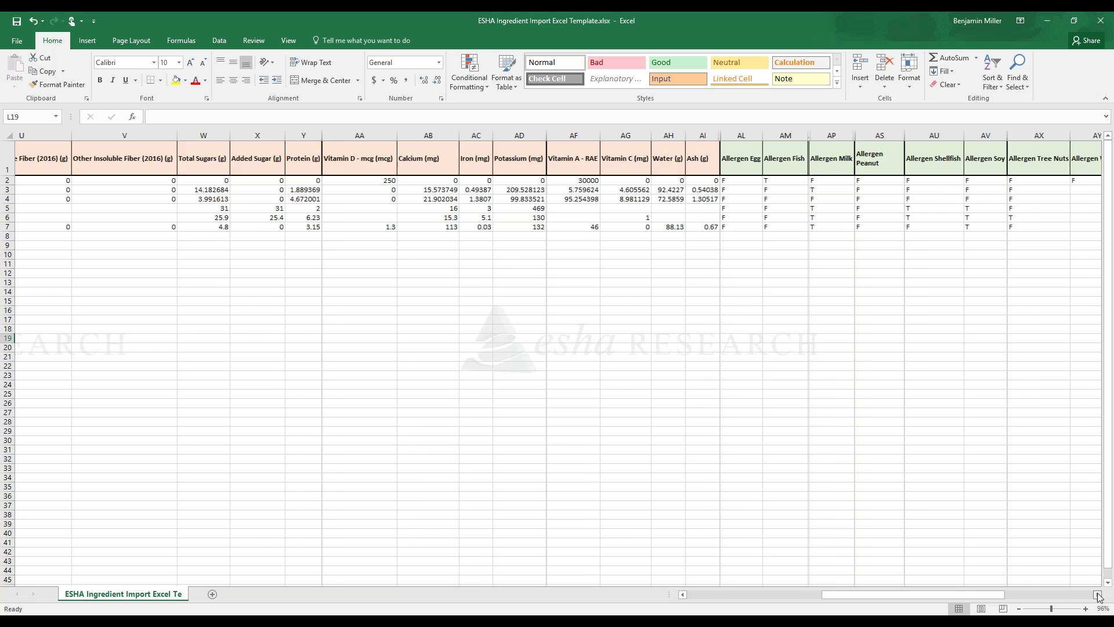
left_click(1098, 595)
left_click(439, 181)
left_click(460, 180)
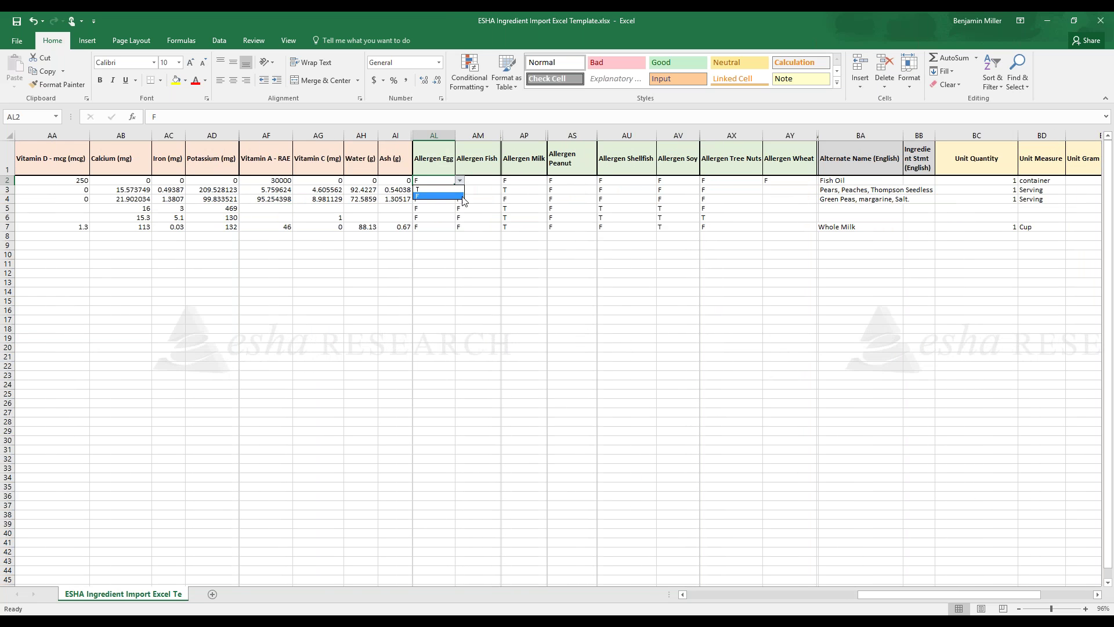
left_click(506, 315)
left_click_drag(1098, 595, 1097, 595)
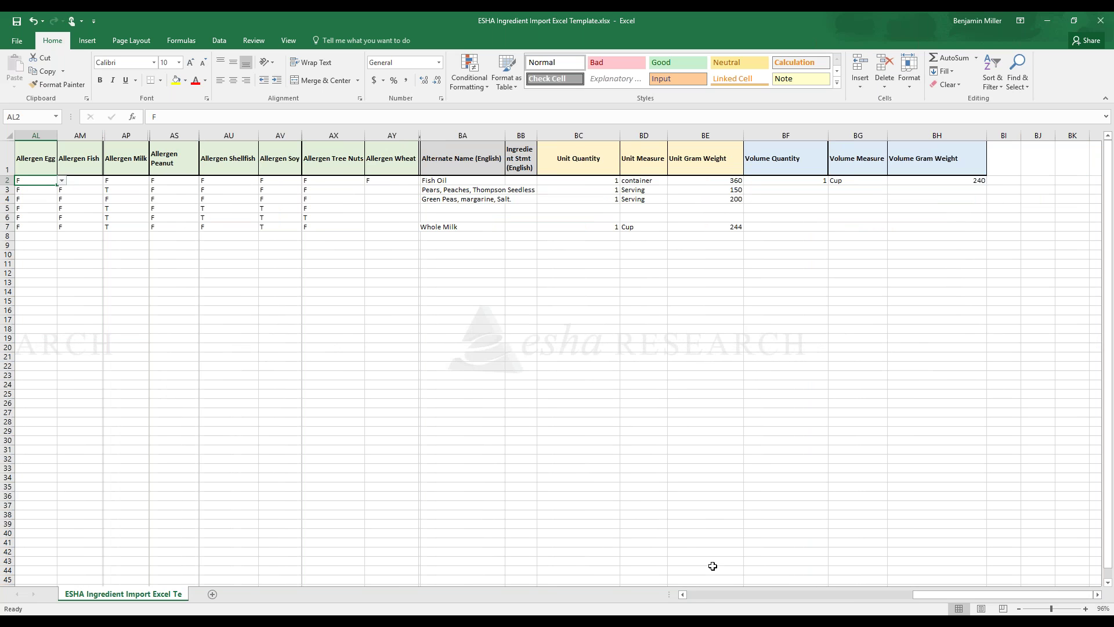
left_click(699, 596)
left_click(699, 596)
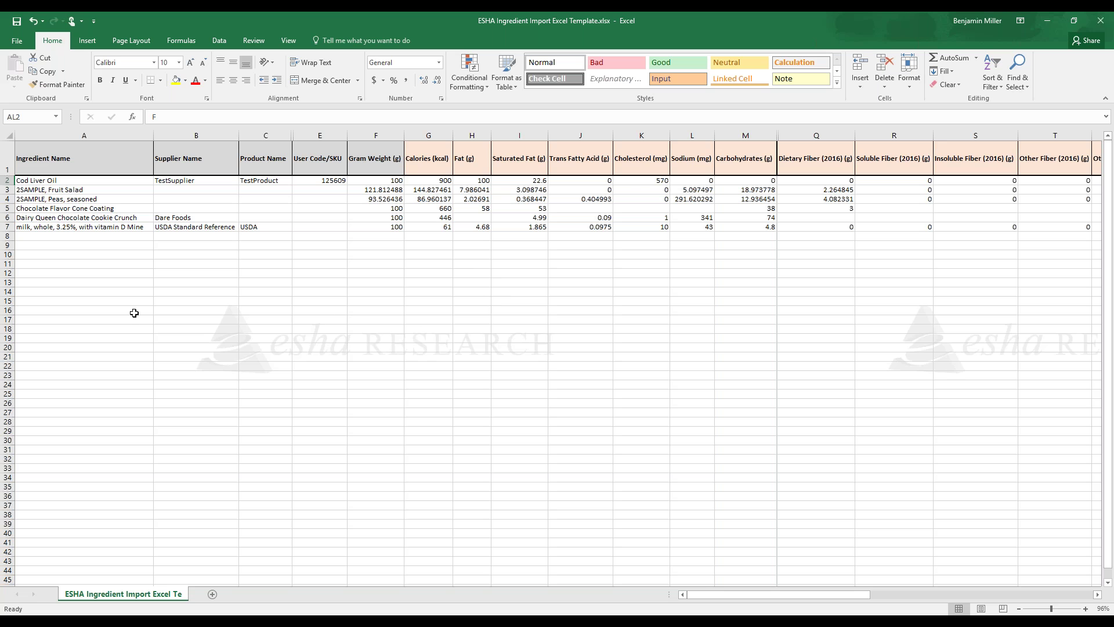
left_click_drag(47, 185, 53, 229)
left_click(55, 263)
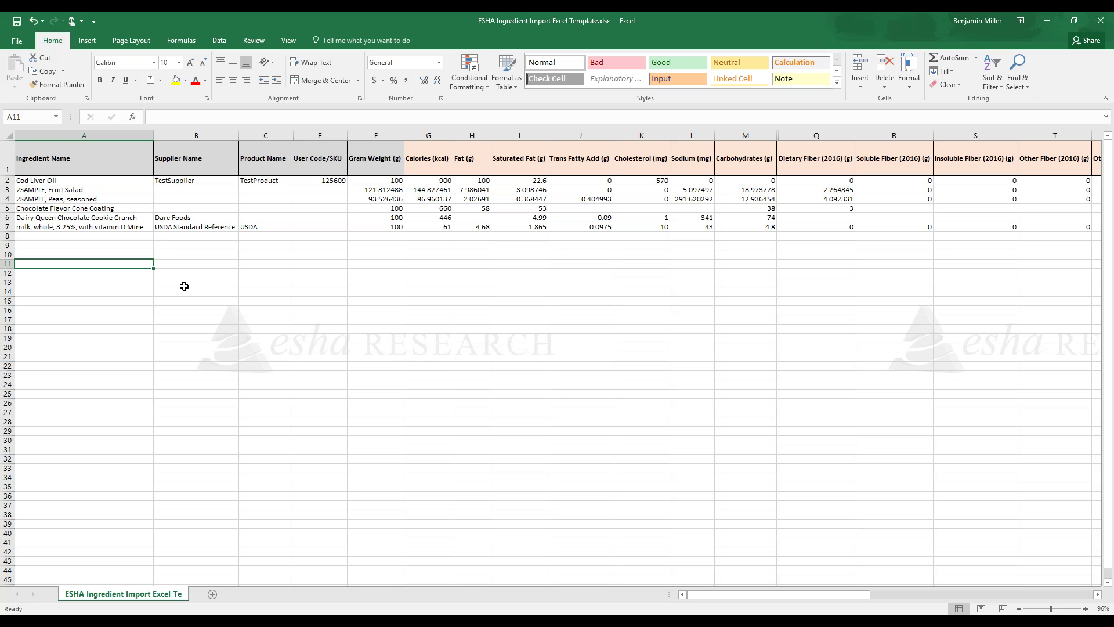
View the workbook's export file types, select Text (Tab delimited), and return to the worksheet without exporting.
left_click(16, 46)
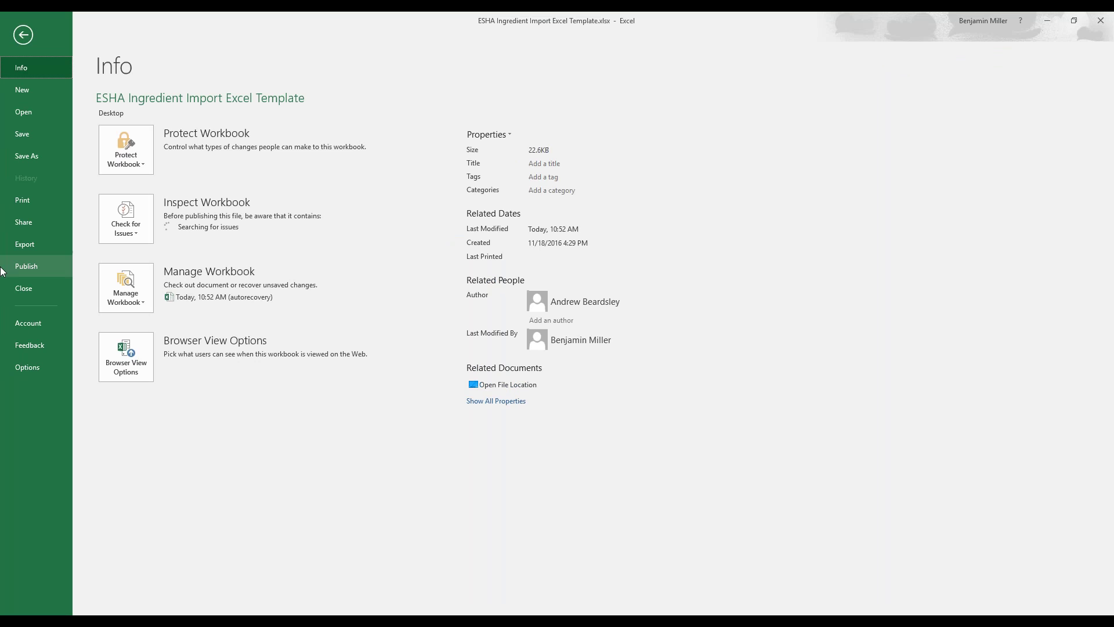
left_click(33, 245)
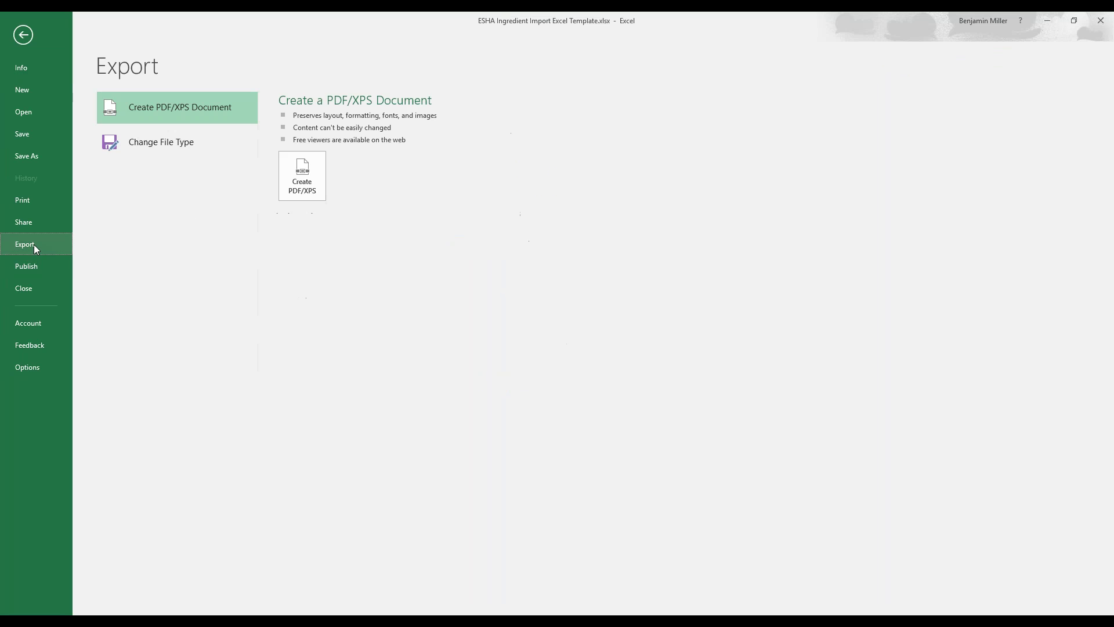
left_click(156, 142)
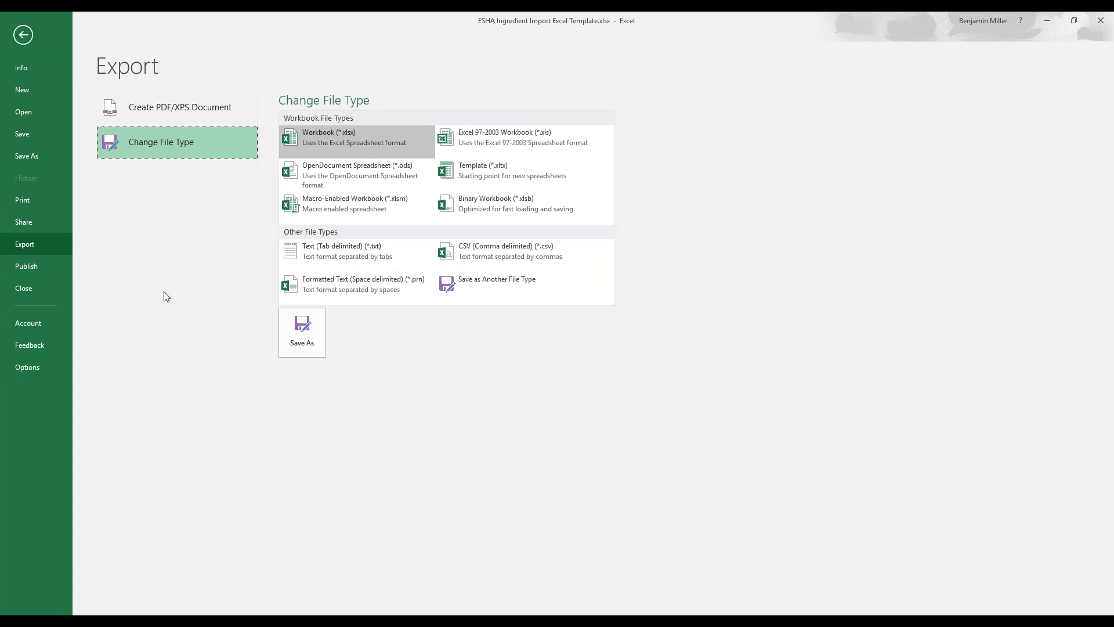
left_click(352, 249)
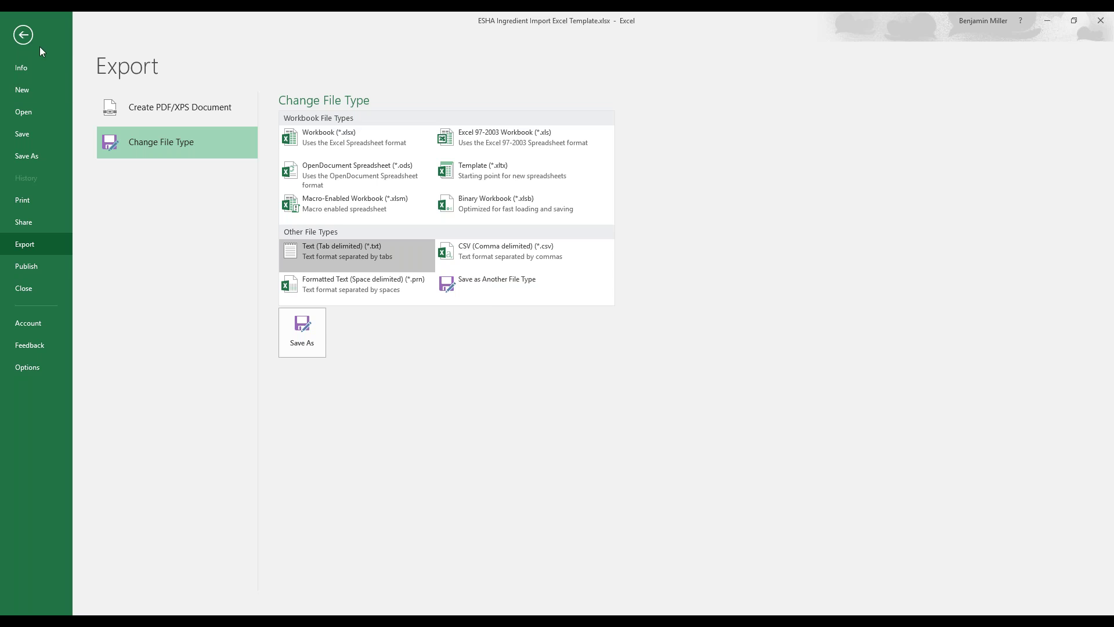
left_click(27, 38)
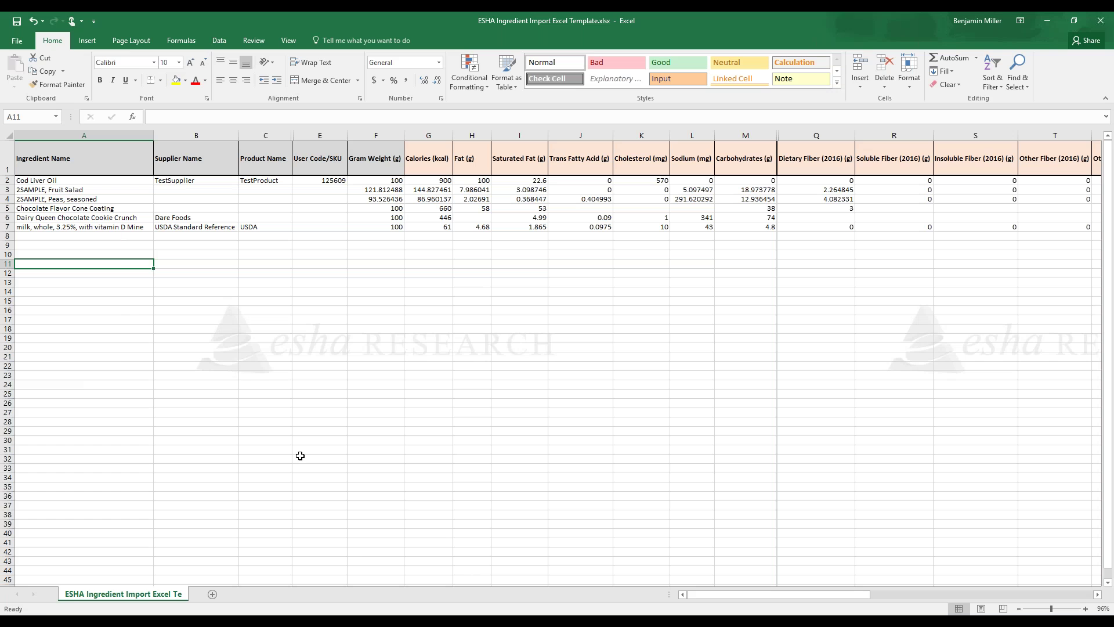
Switch to ESHAPort and close the recipe-as-ingredient export template without saving its changes.
key("alt+Tab")
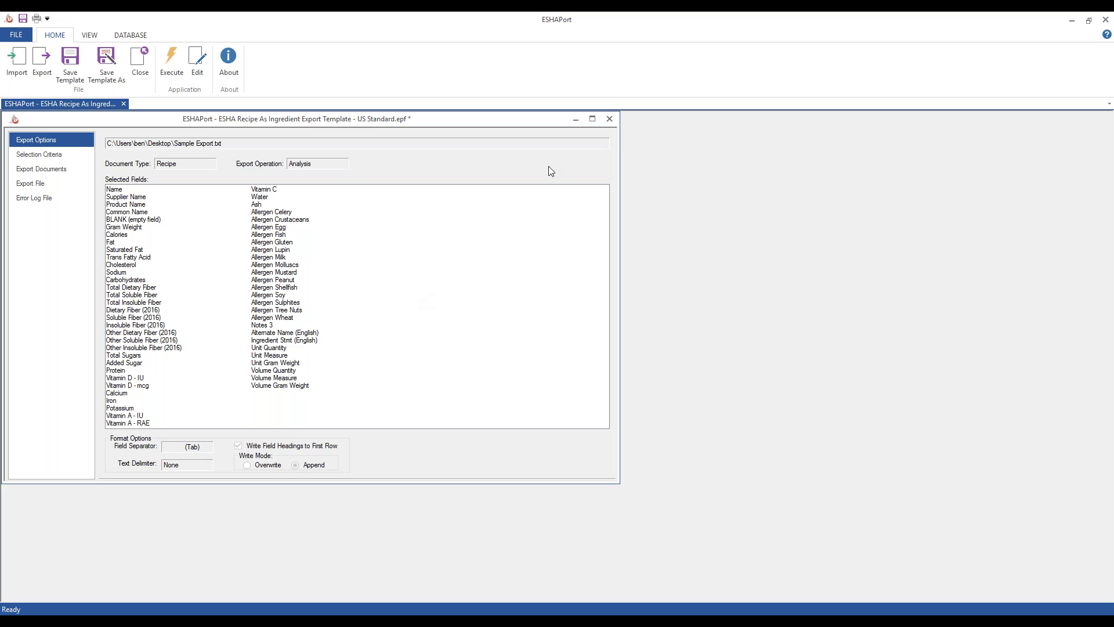
left_click(609, 119)
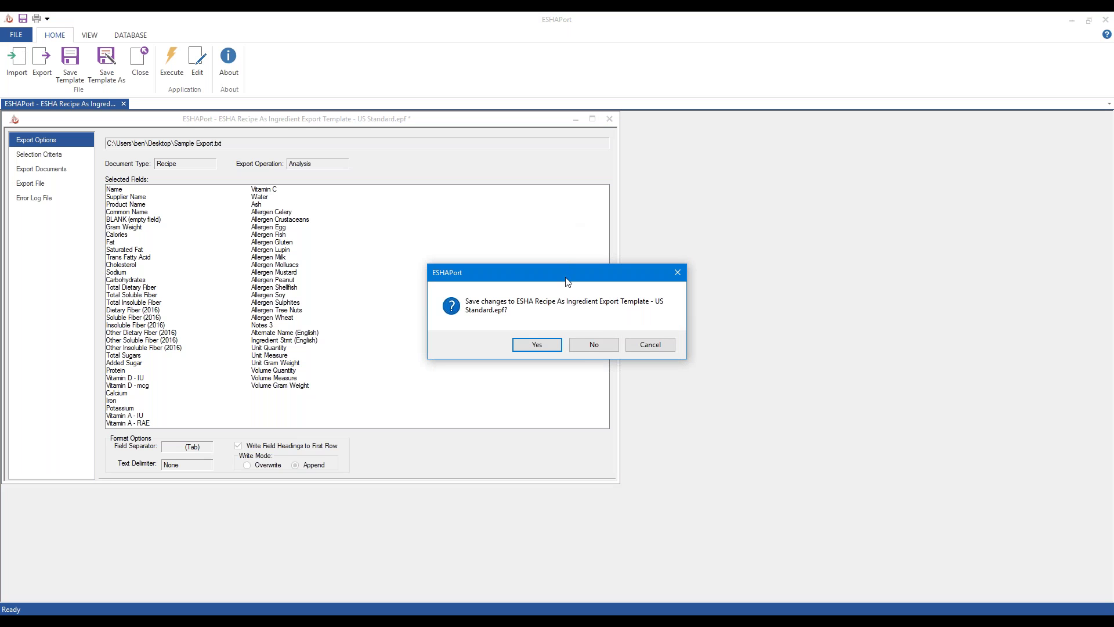
left_click(594, 346)
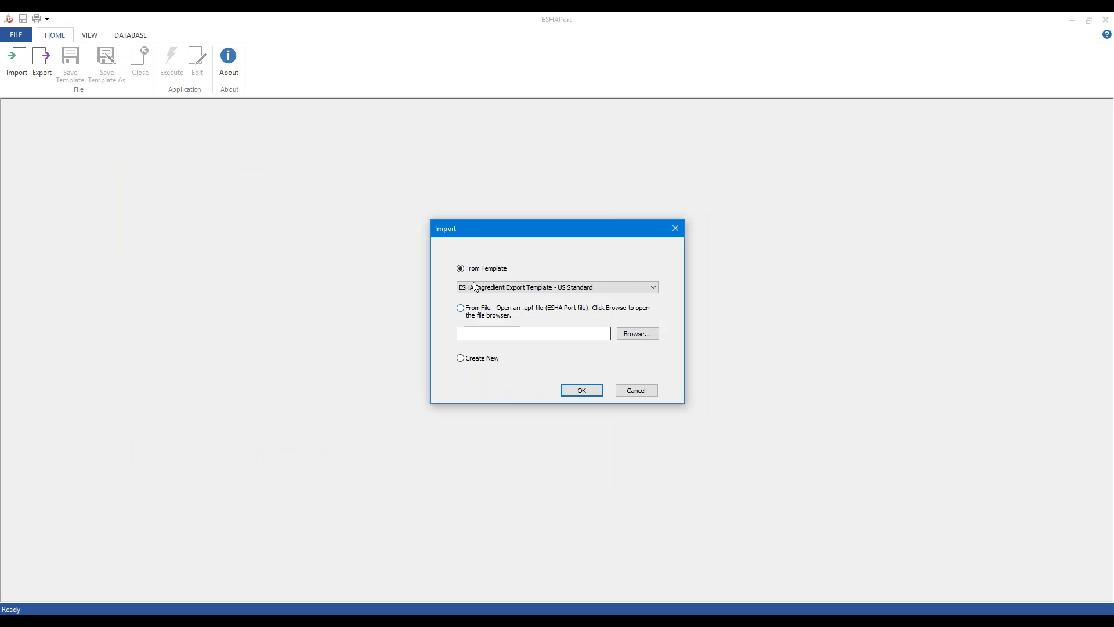
Start an import from the ESHA Ingredient Import Template - US Standard.
left_click(503, 288)
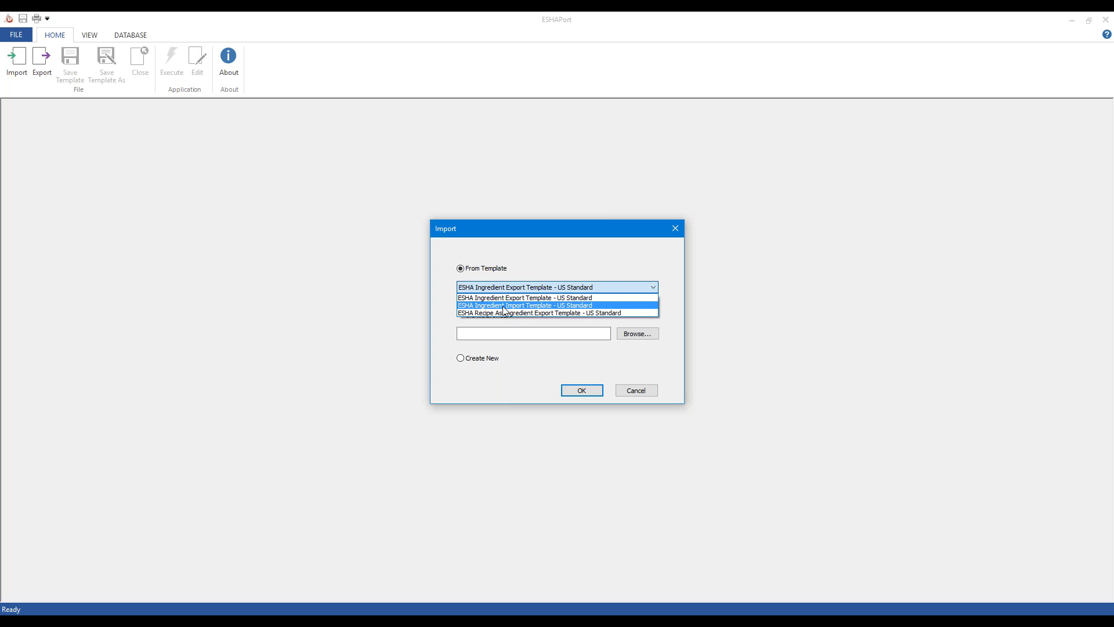
left_click(505, 305)
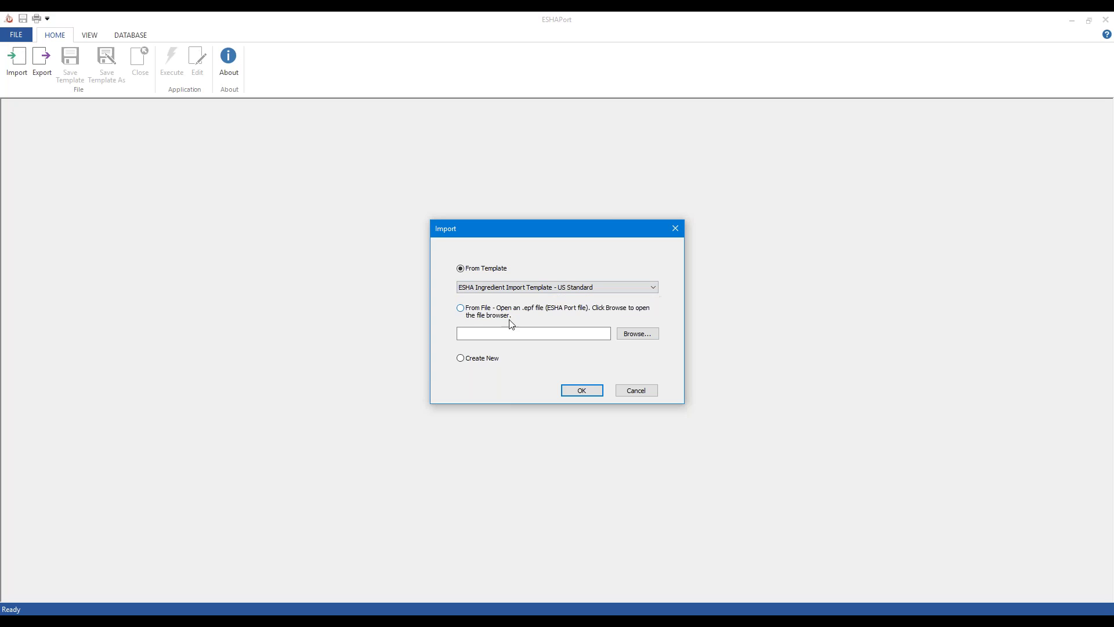
left_click(585, 394)
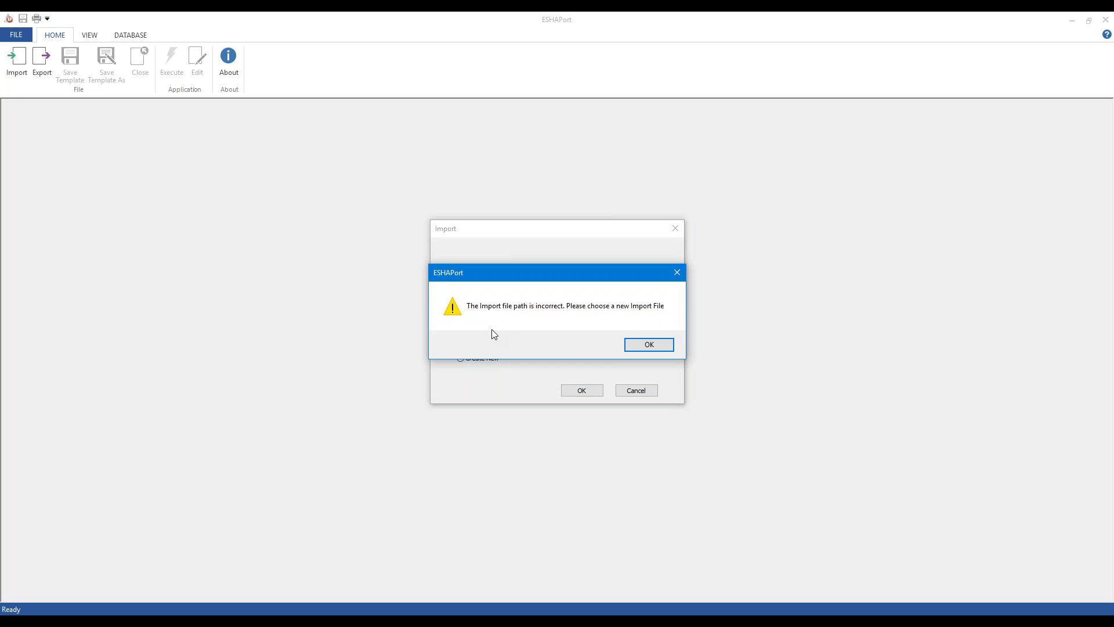
Choose Sample Export.txt on the Desktop as the import file and enlarge the import template's window.
left_click(643, 345)
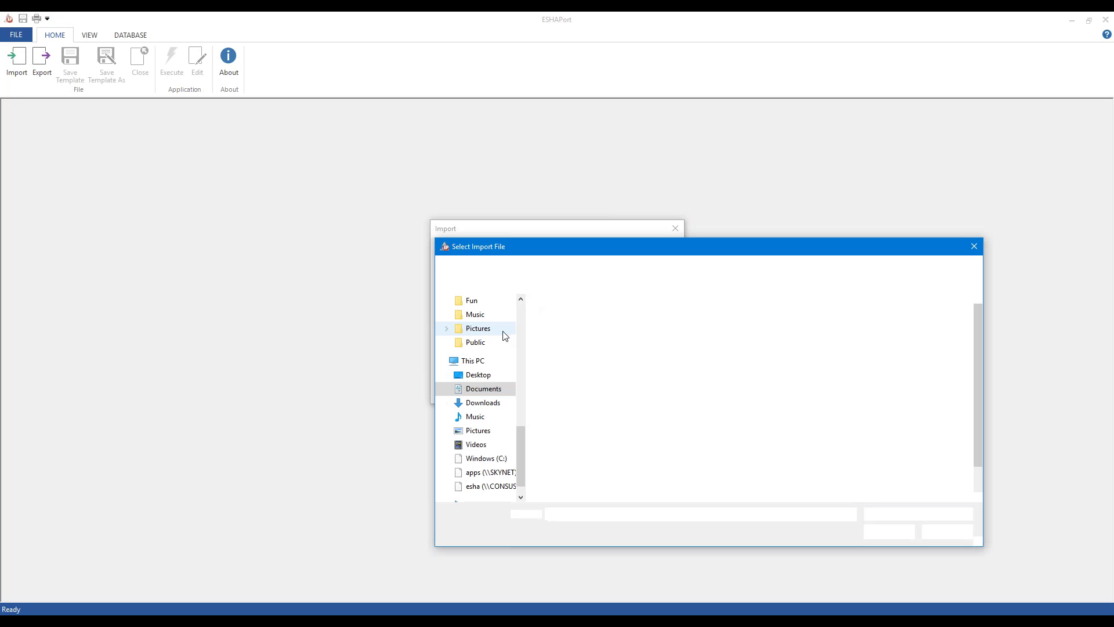
left_click(476, 376)
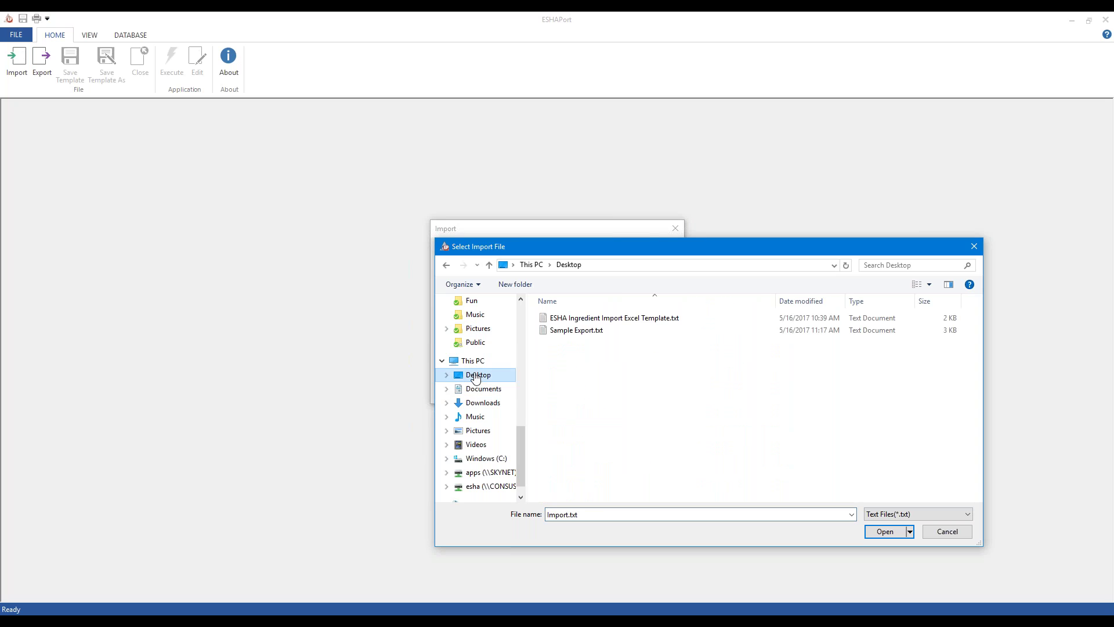
left_click(581, 331)
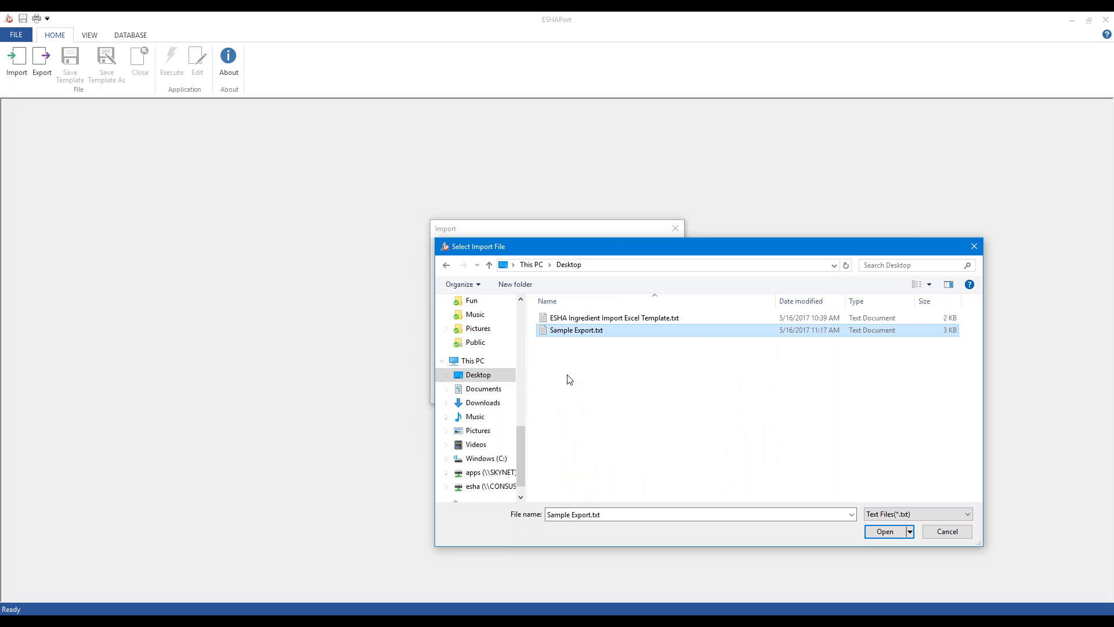
left_click(581, 319)
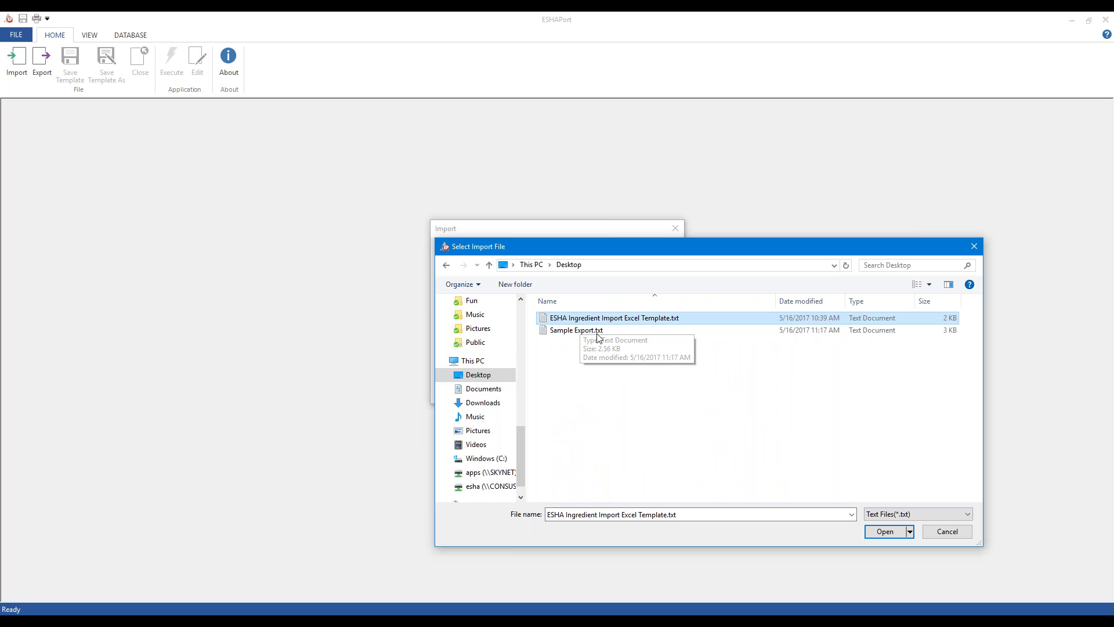
left_click(594, 332)
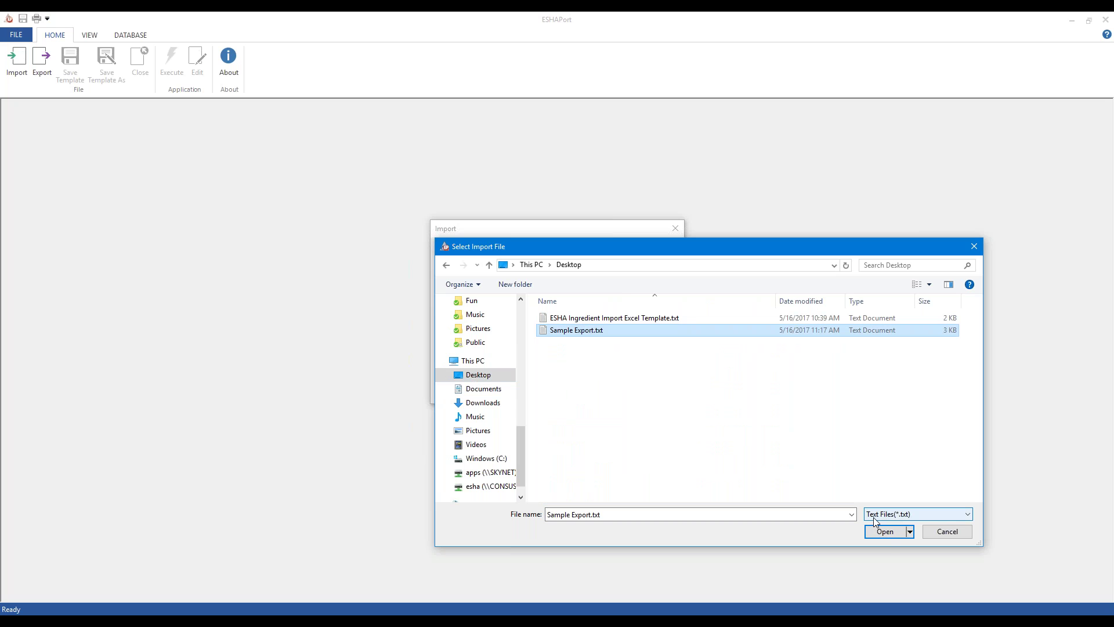
left_click(889, 533)
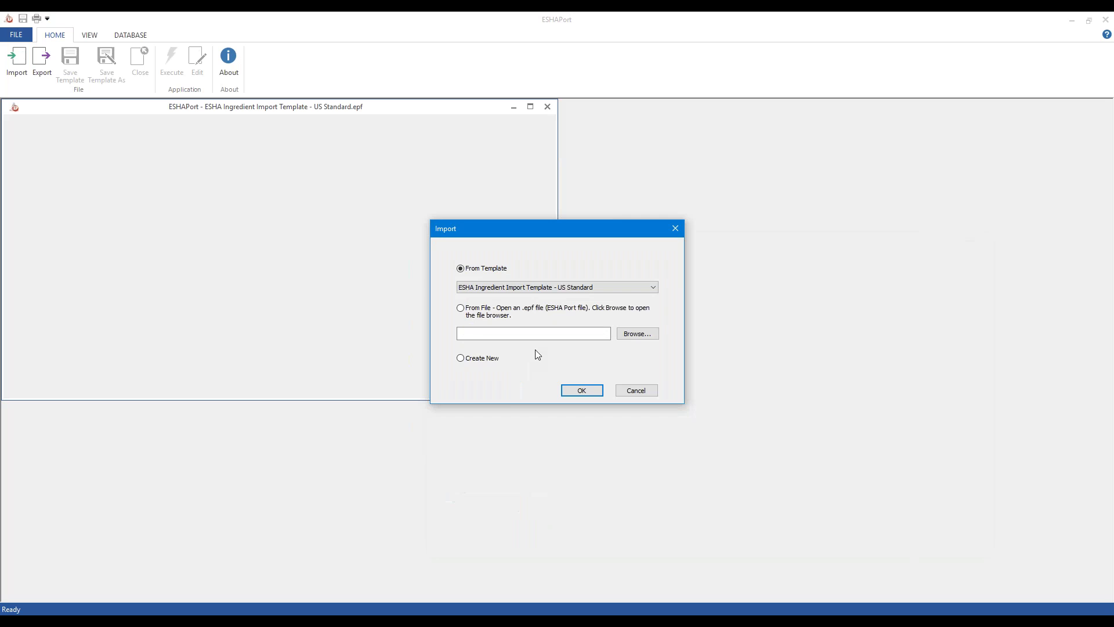
left_click_drag(555, 411, 693, 481)
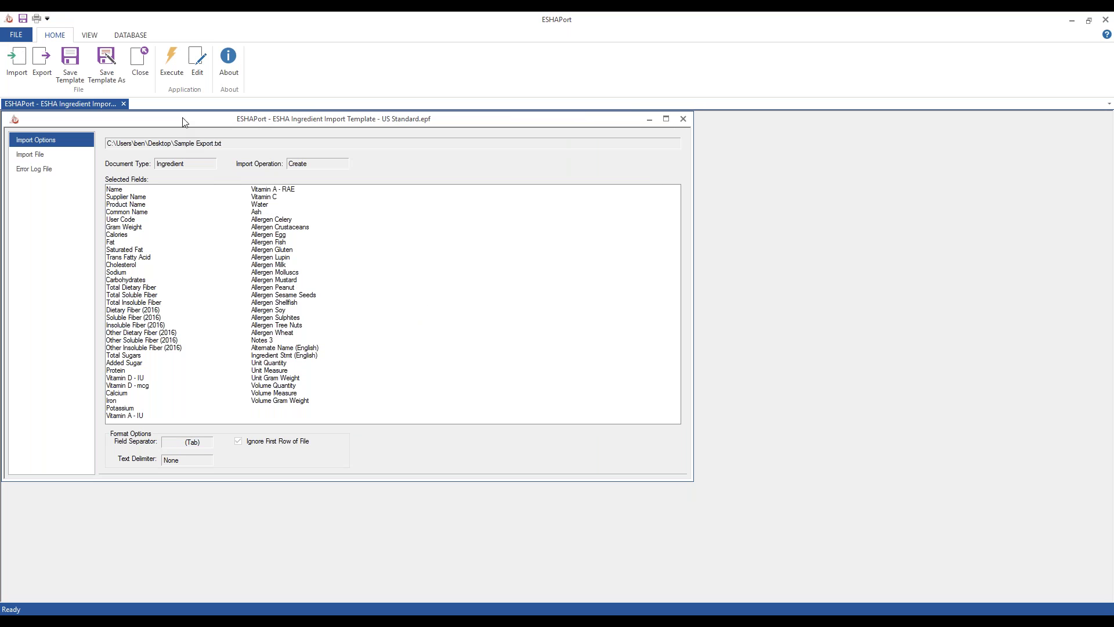
Review the import's format options, including the setting for ignoring the file's first row, and cancel the edit.
left_click(198, 73)
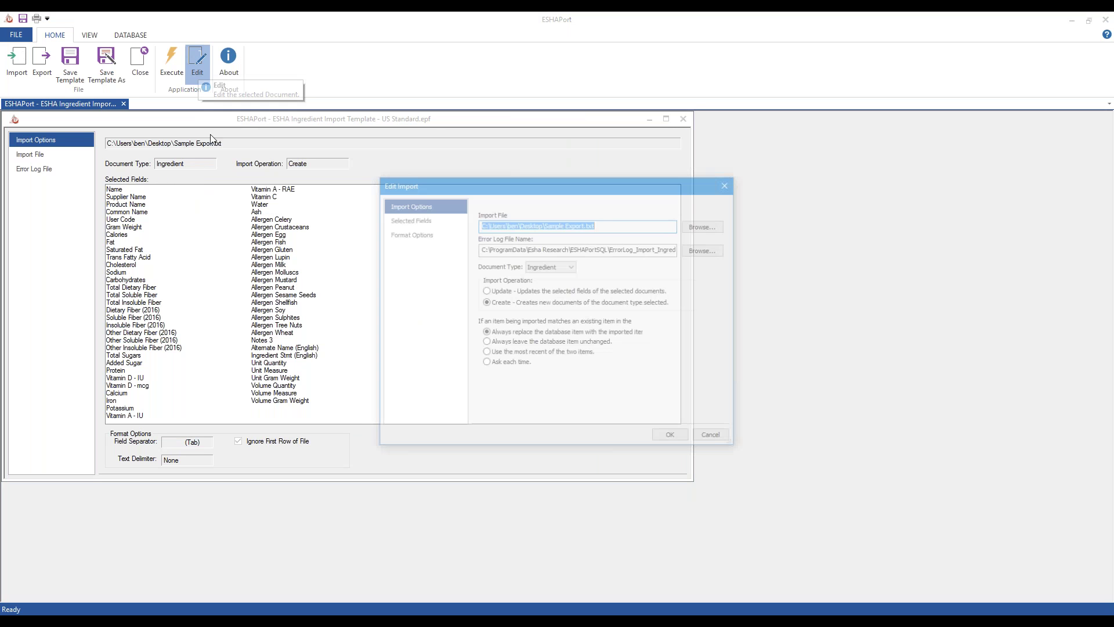
left_click(423, 234)
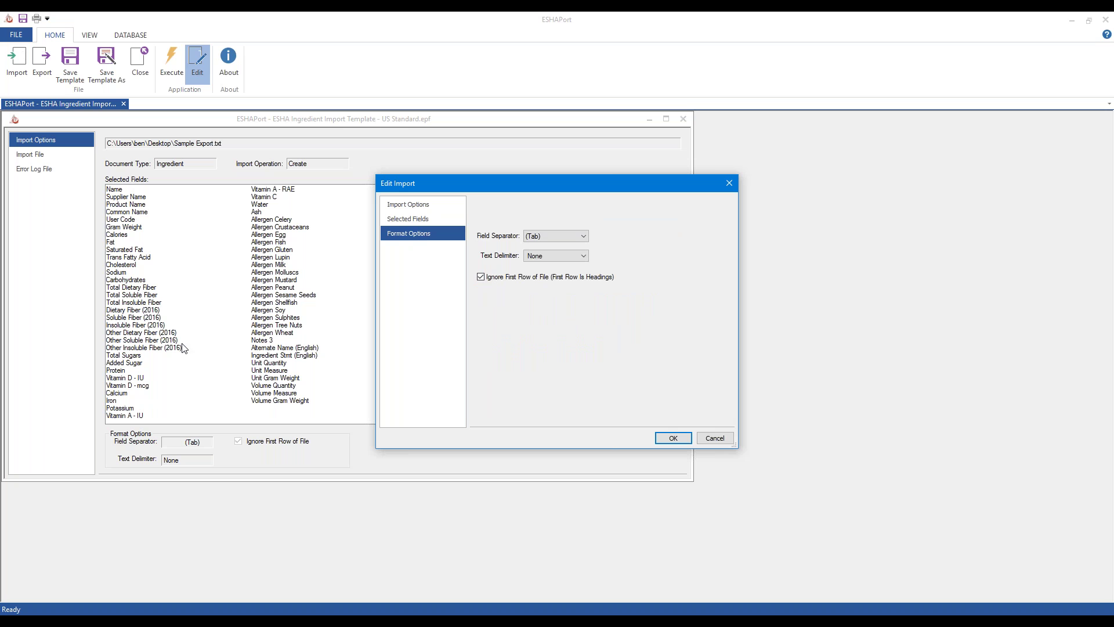
left_click(480, 277)
left_click(480, 278)
left_click(726, 440)
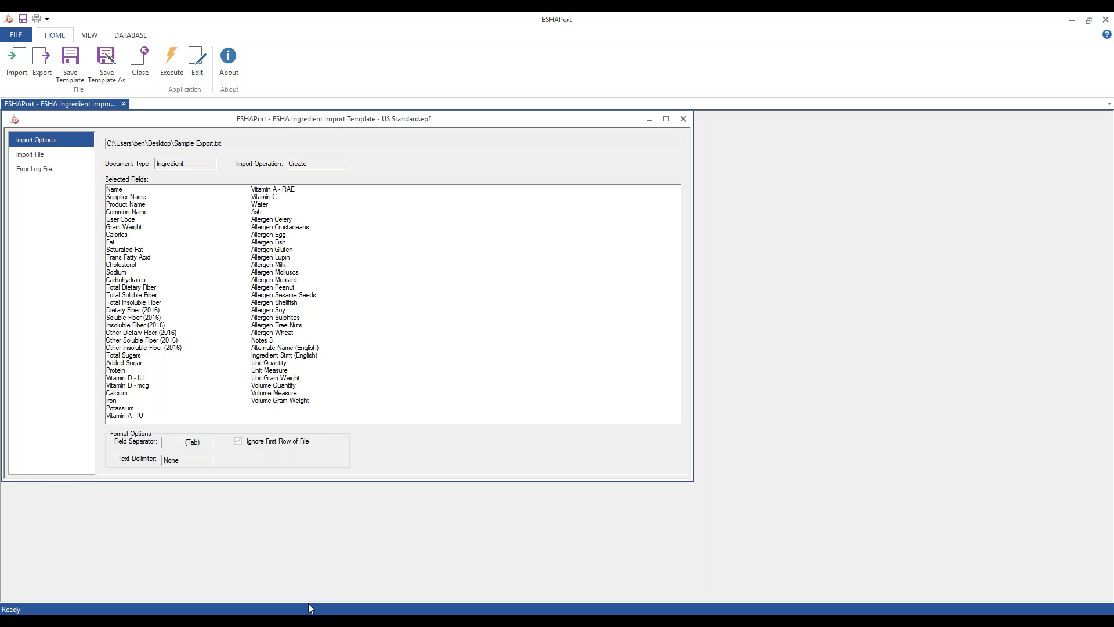
Switch to Genesis R&D and move the SAMPLE, Fruit Salad recipe window aside.
mouse_move(298, 610)
left_click(300, 572)
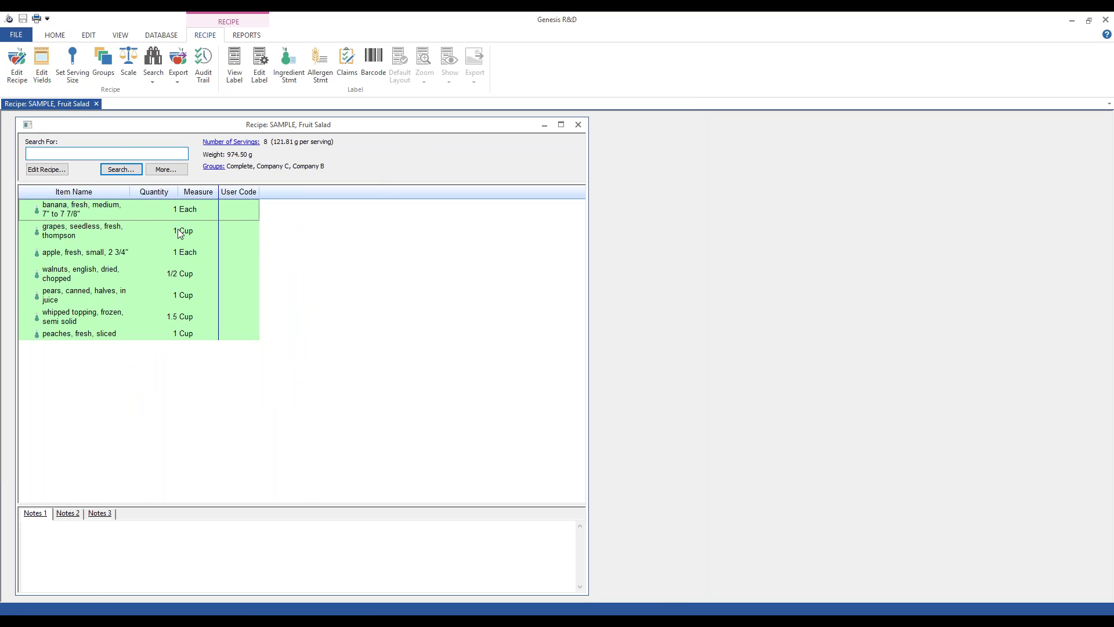
left_click_drag(283, 125, 763, 124)
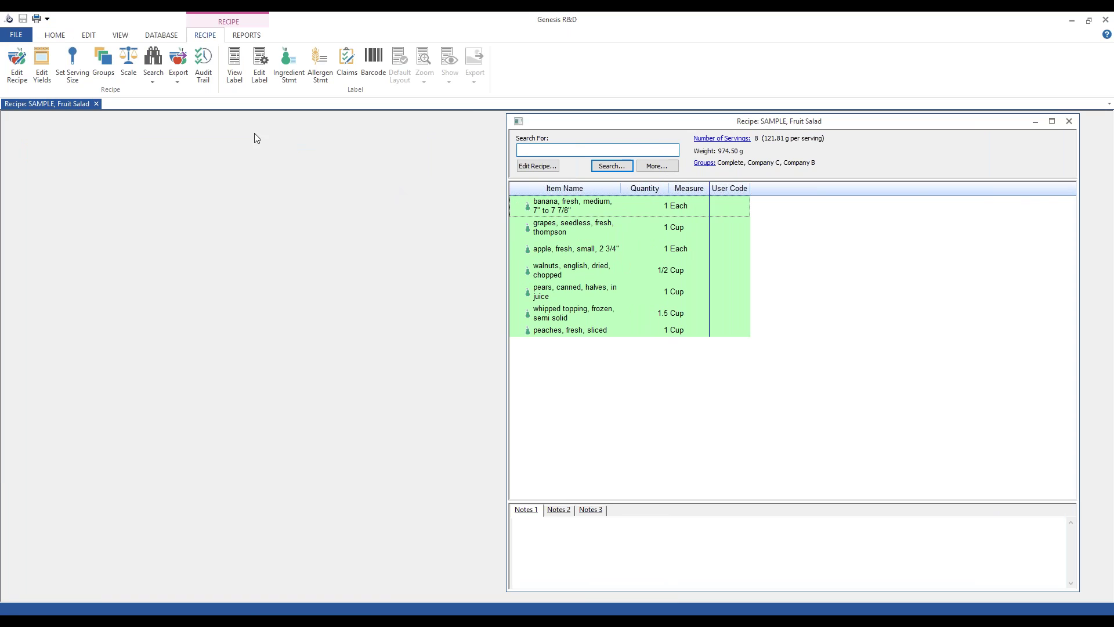
Search the ingredients for "sample", open 2SAMPLE, Fruit Salad, and place its window beside the recipe.
left_click(17, 36)
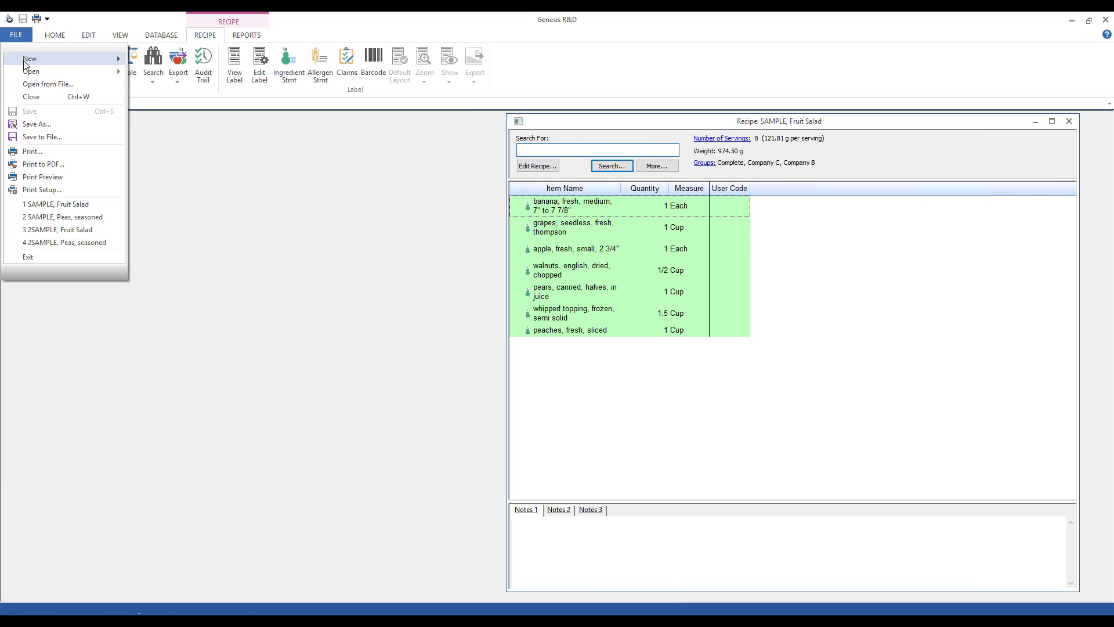
mouse_move(43, 69)
left_click(161, 86)
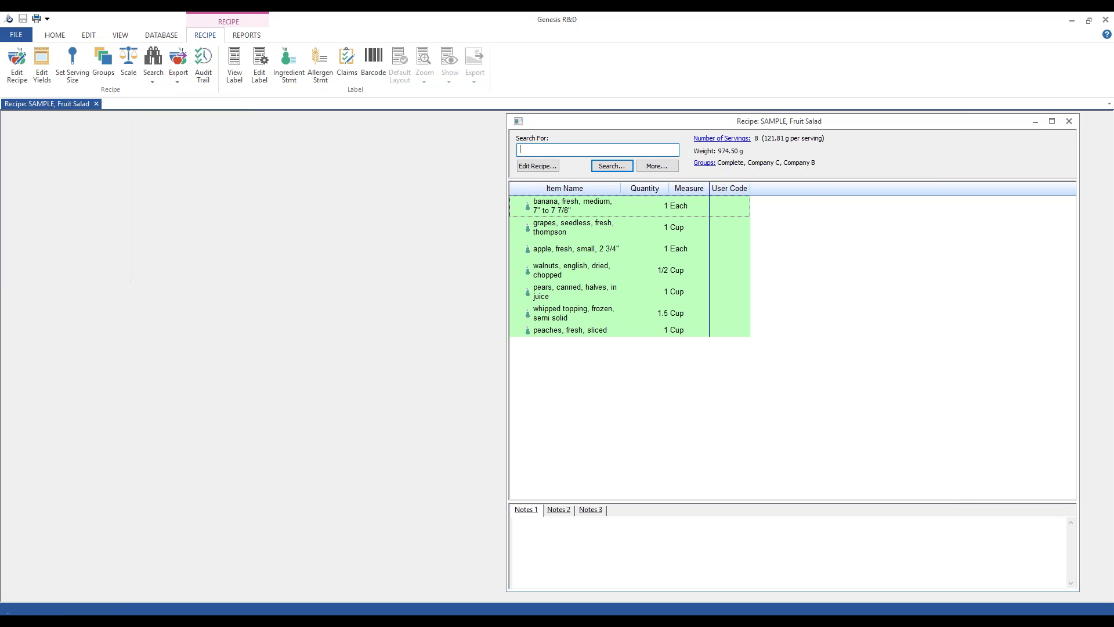
type("sample")
key("Return")
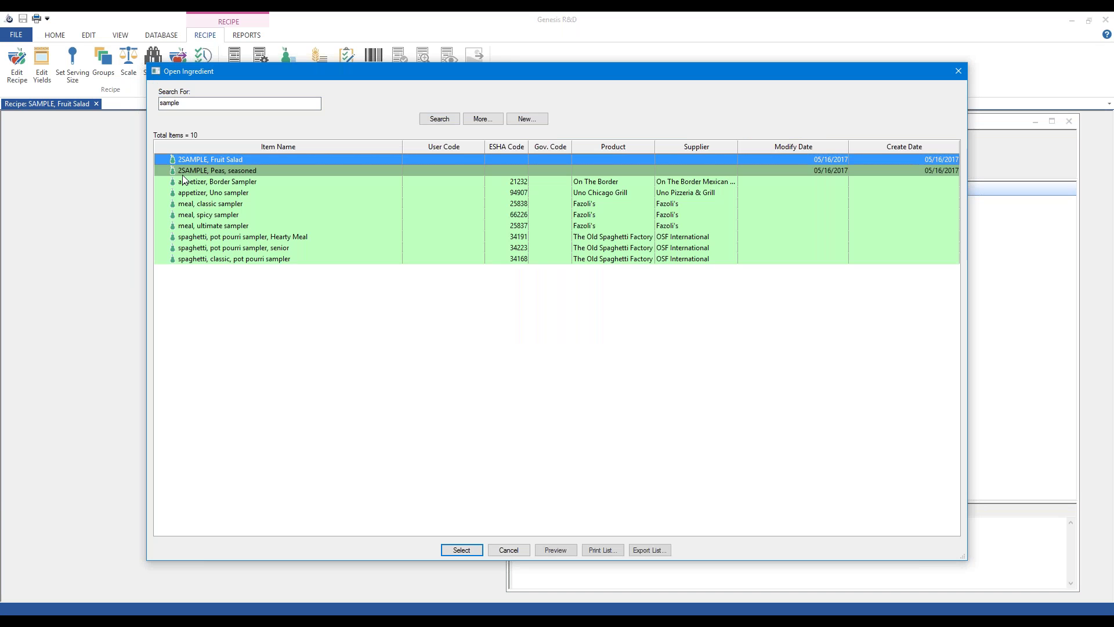
double_click(224, 166)
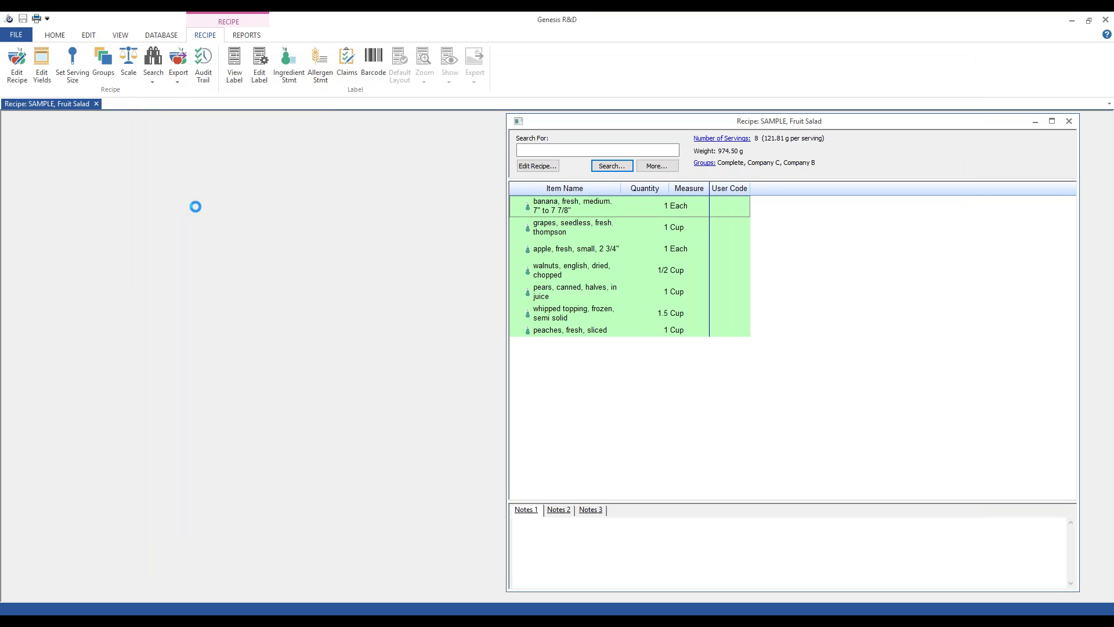
left_click_drag(336, 133, 272, 133)
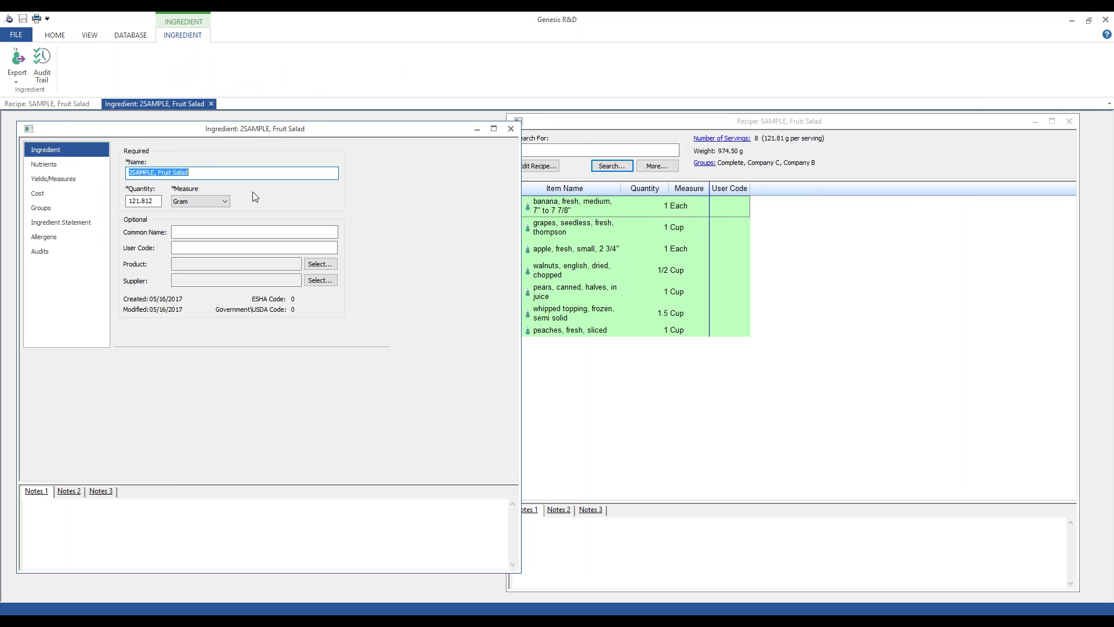
Show the nutrients of the 2SAMPLE, Fruit Salad ingredient and enlarge its window to view more of the list.
left_click(46, 165)
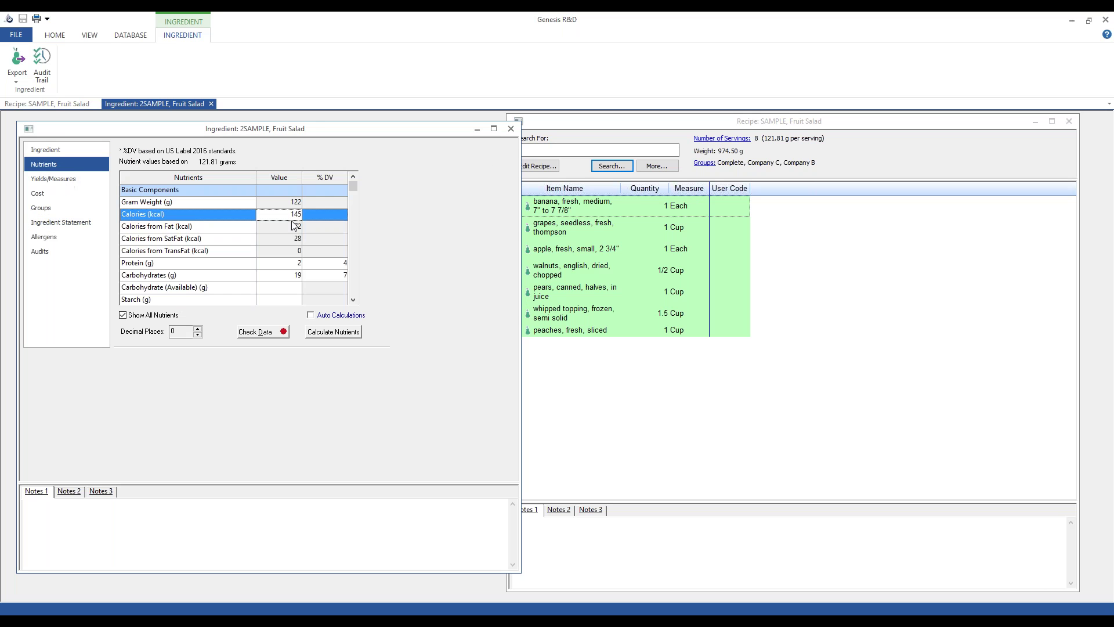
left_click_drag(518, 570, 542, 588)
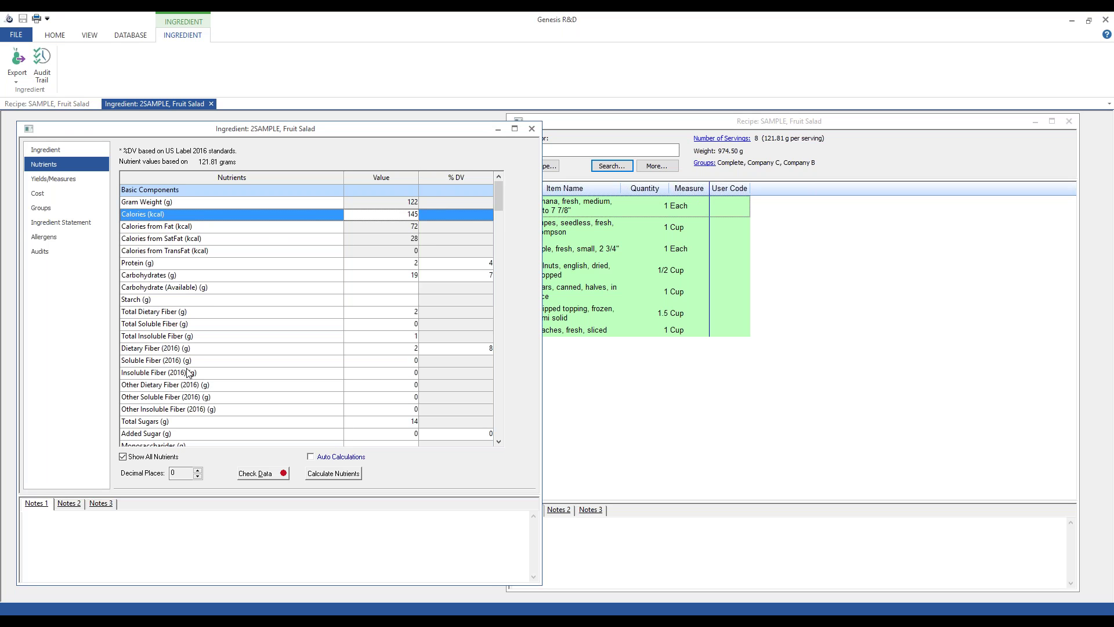
Check the ingredient statement of 2SAMPLE, Fruit Salad against the recipe's items, and show the ingredient's allergens.
left_click(60, 223)
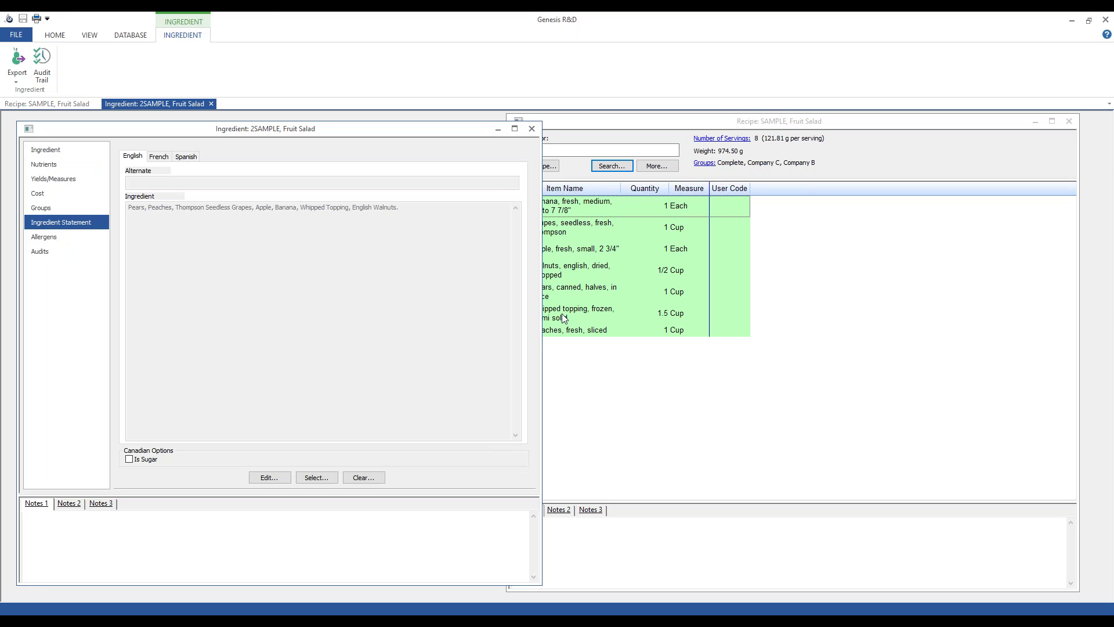
left_click(616, 341)
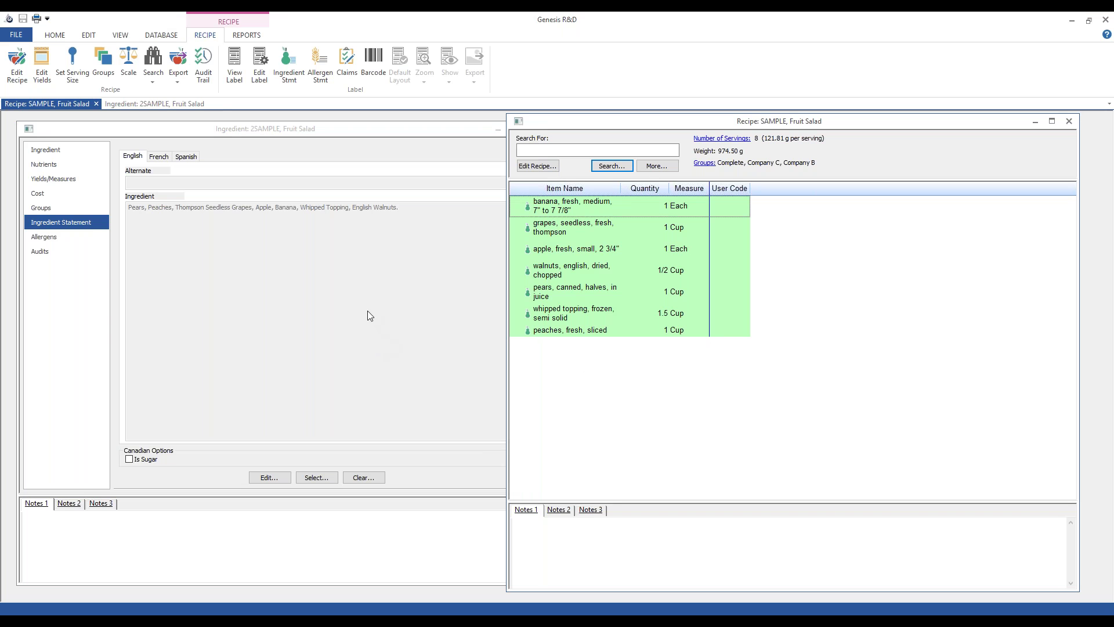
left_click(172, 284)
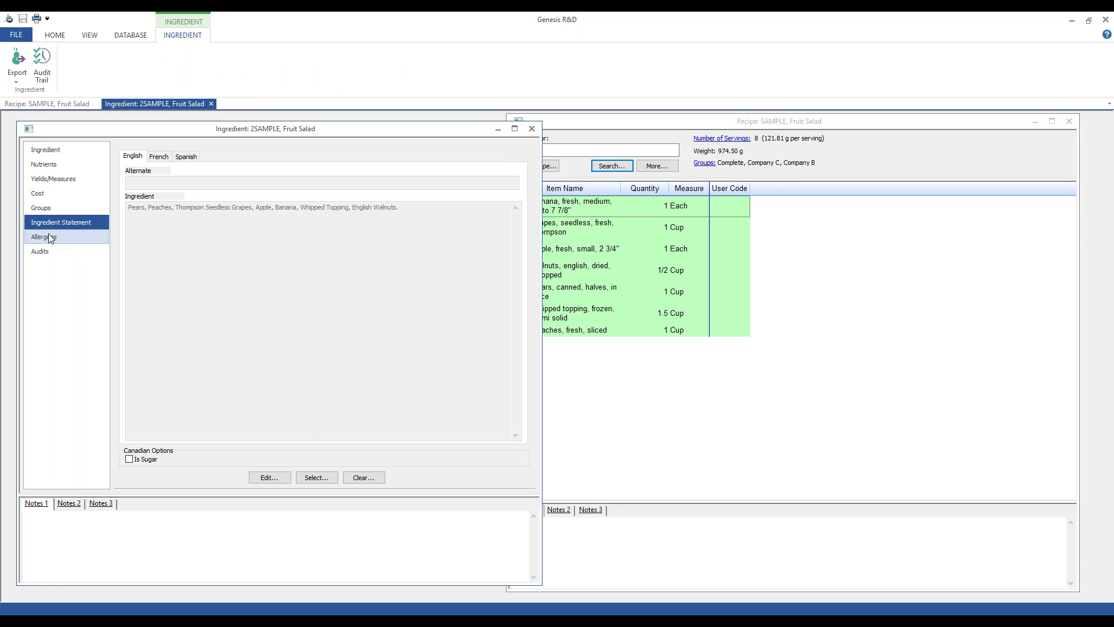
left_click(48, 235)
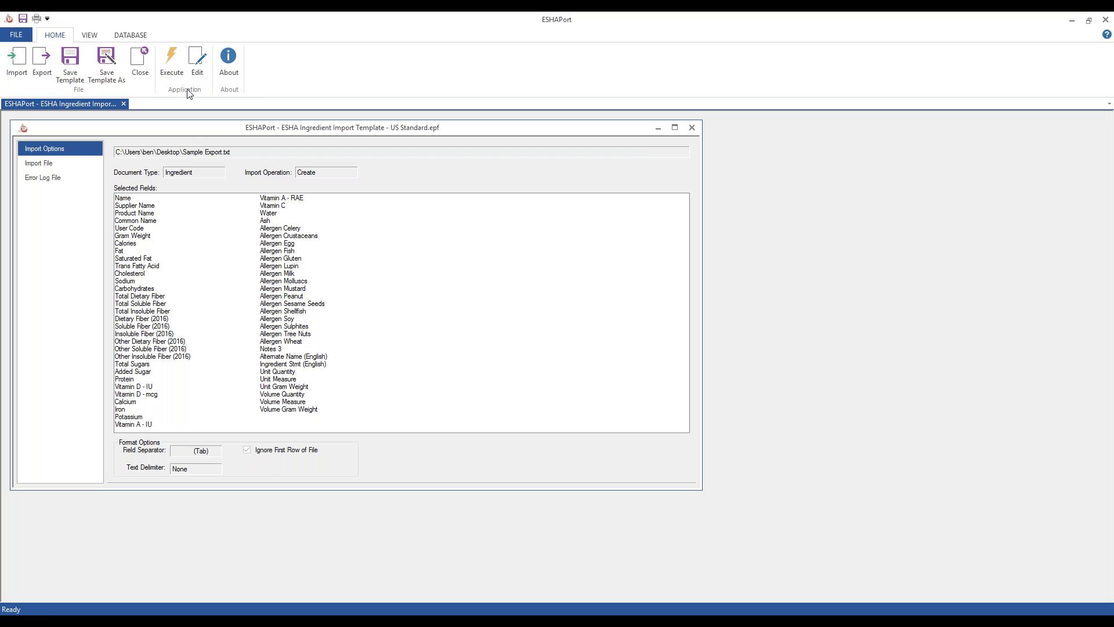
Switch to ESHAPort, review the import's selected fields and format options, and close the edit without changes.
left_click(197, 60)
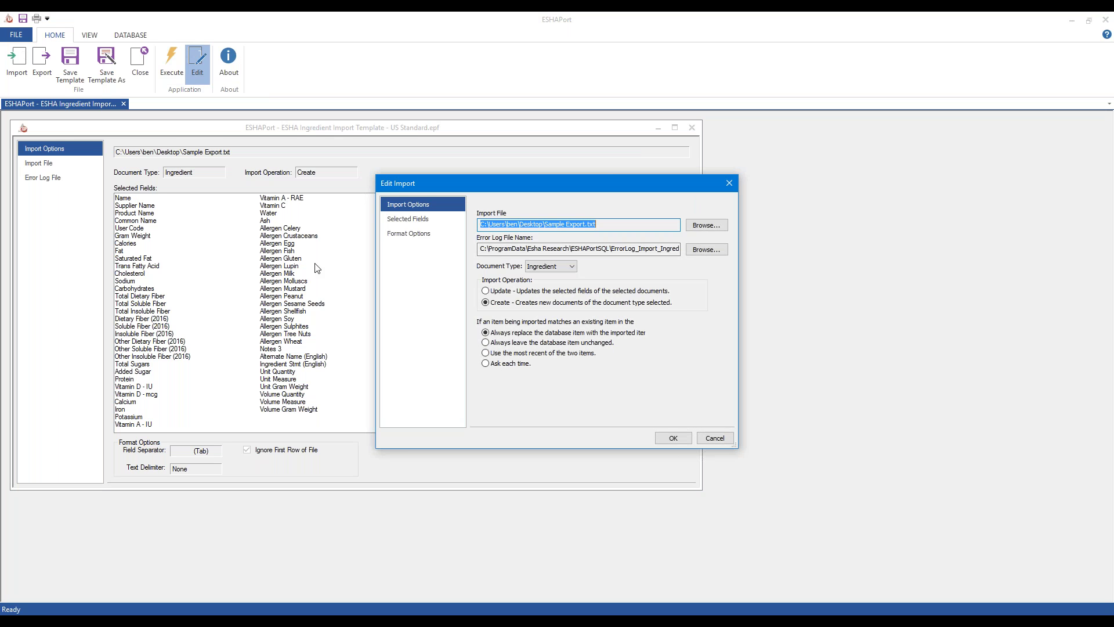
left_click(418, 222)
left_click(429, 235)
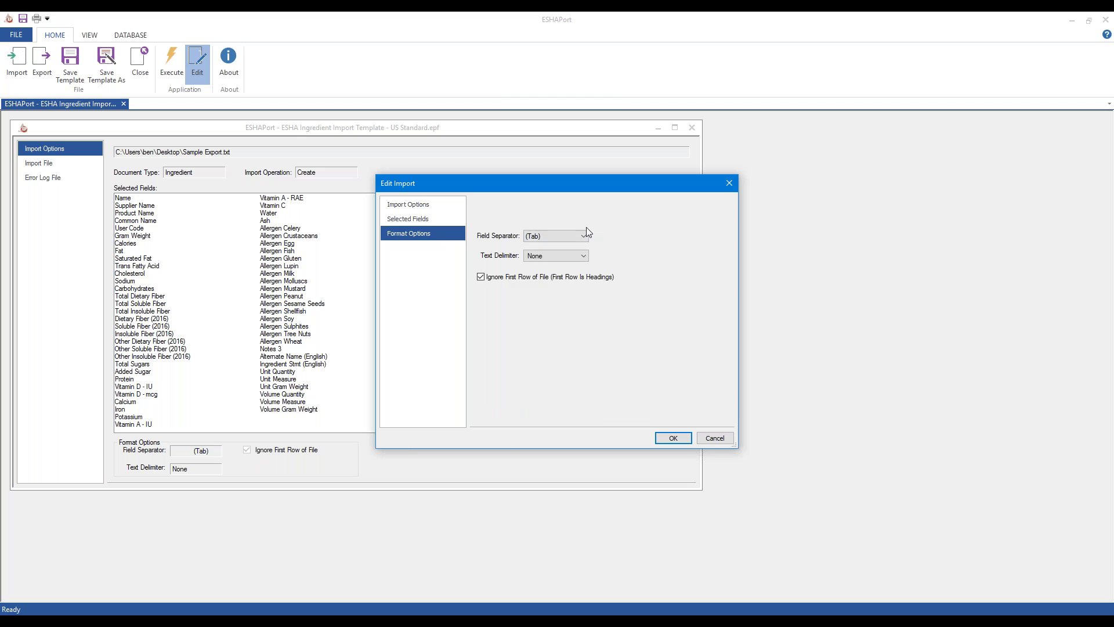
left_click(730, 183)
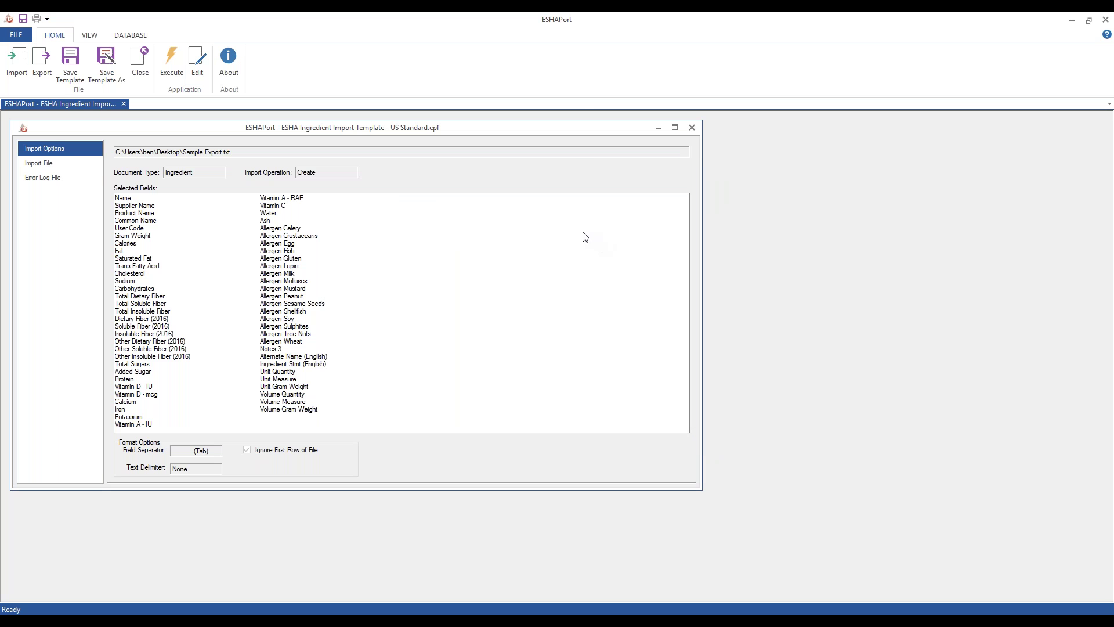
Close the ingredient import template and create a new export instead of using an existing template.
left_click(691, 128)
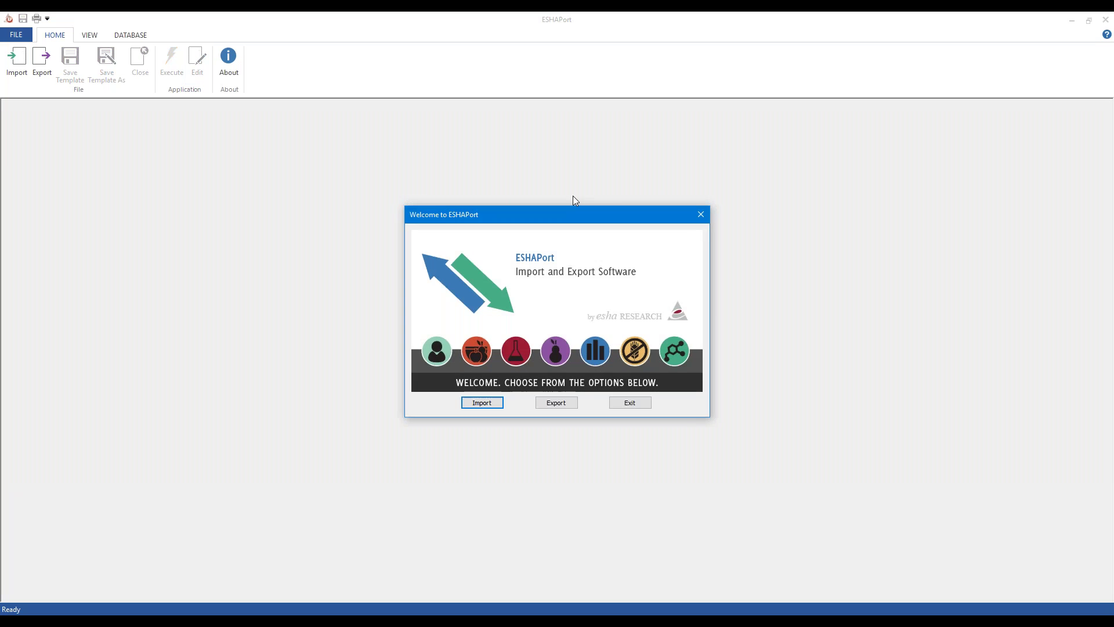
left_click(555, 403)
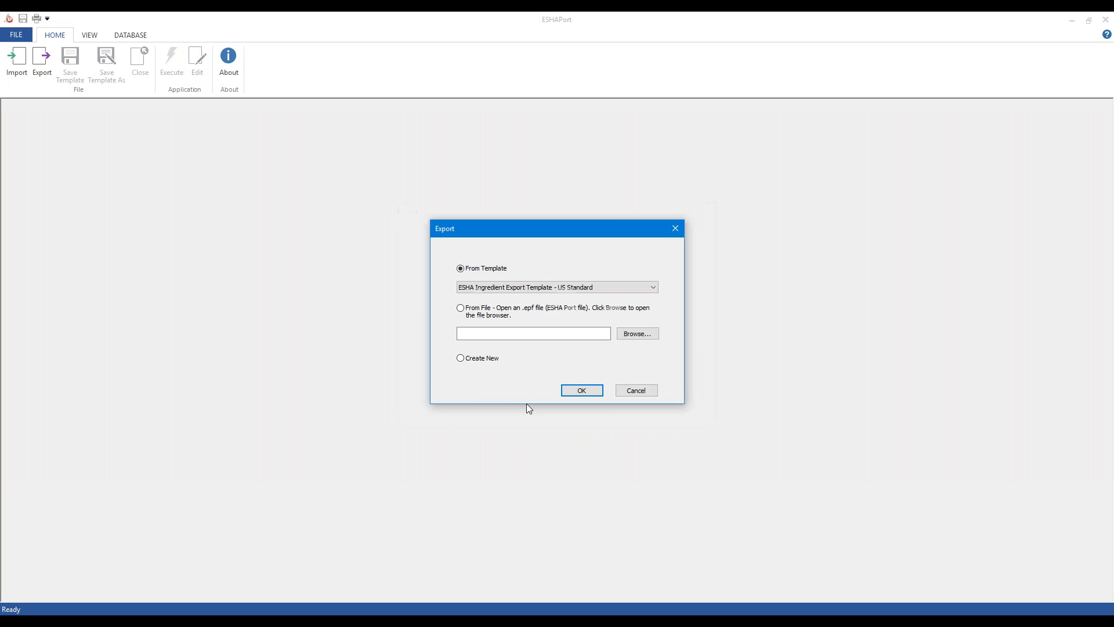
left_click(471, 358)
key("Return")
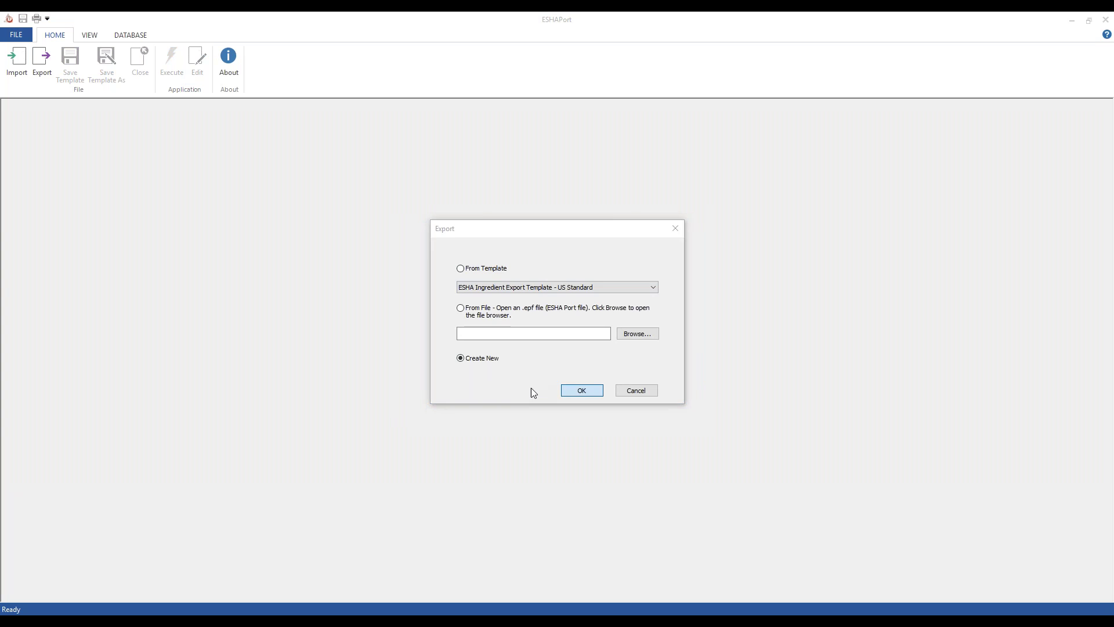
Set the export's document type to Adv Label, review its selection criteria, and return to the export options.
left_click(537, 260)
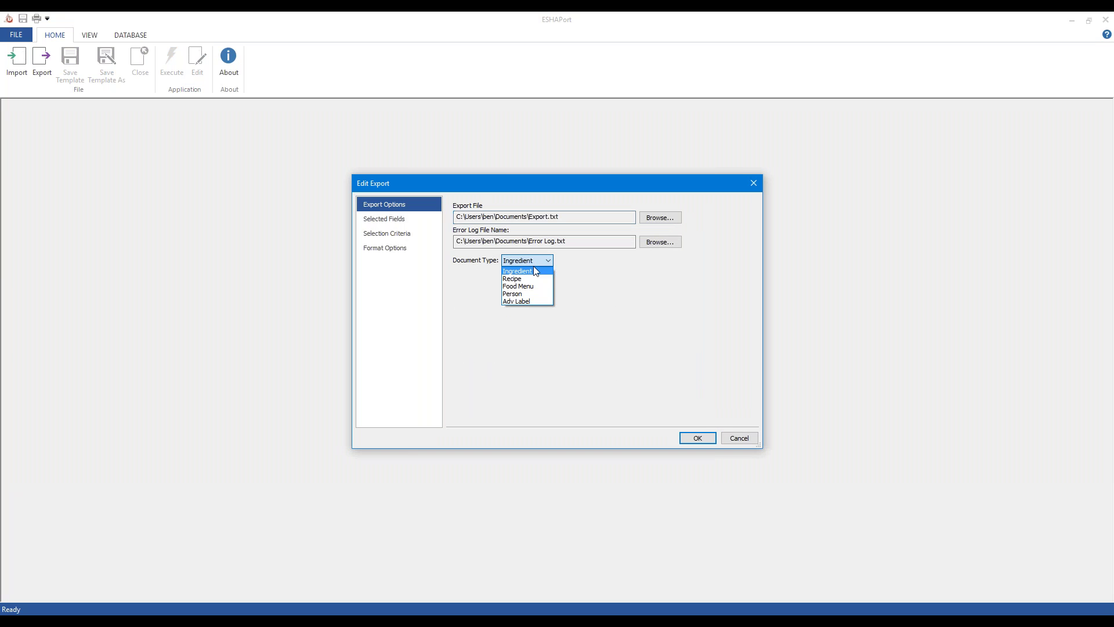
left_click(540, 302)
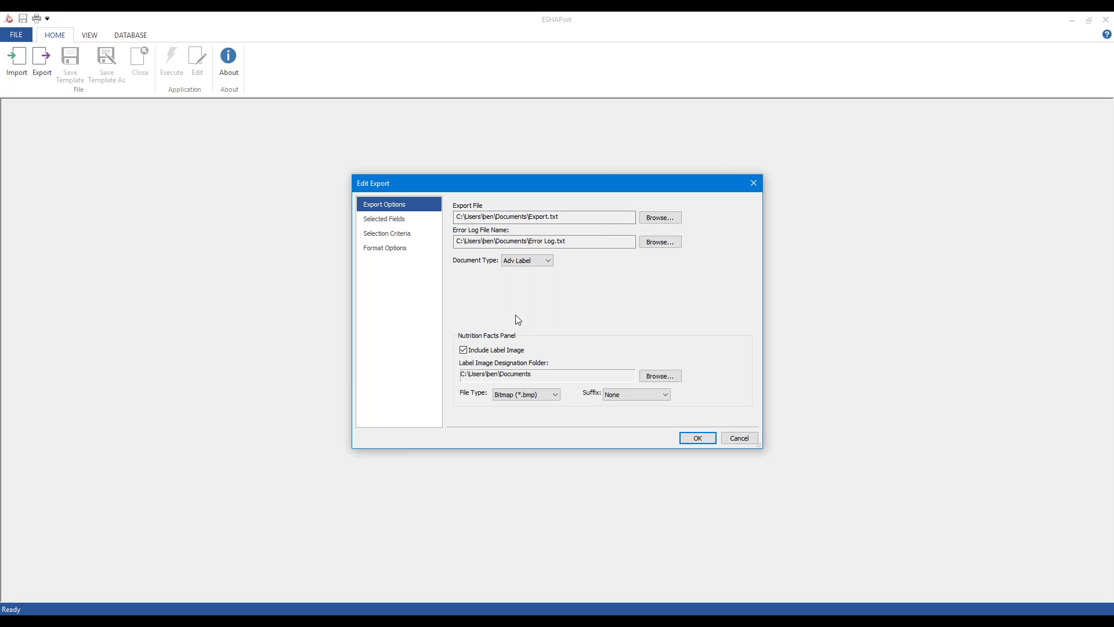
left_click(406, 238)
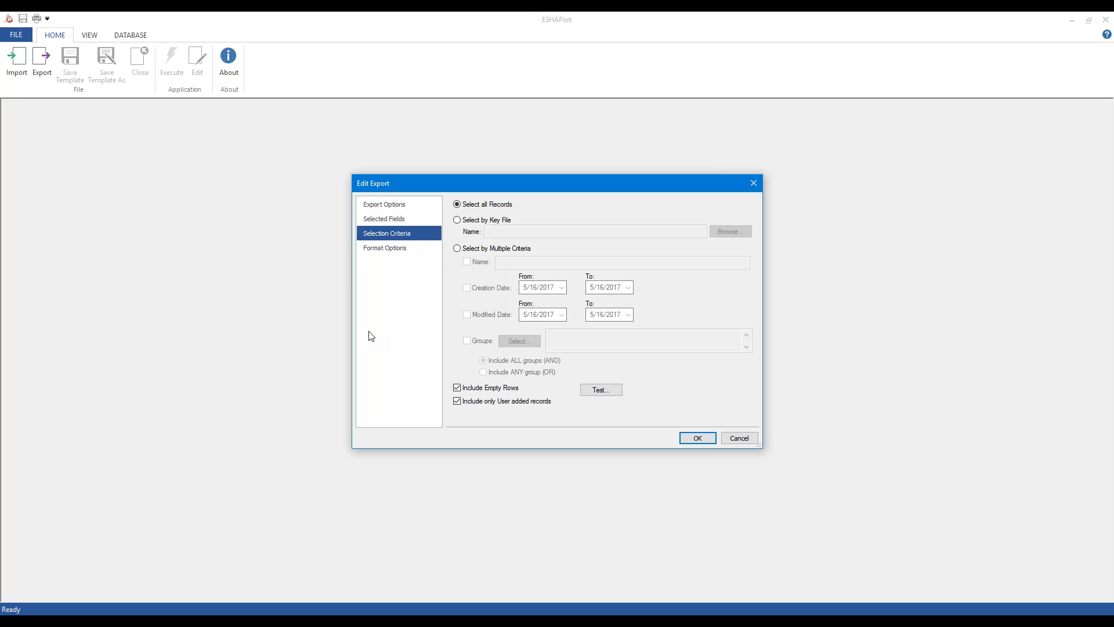
left_click(374, 208)
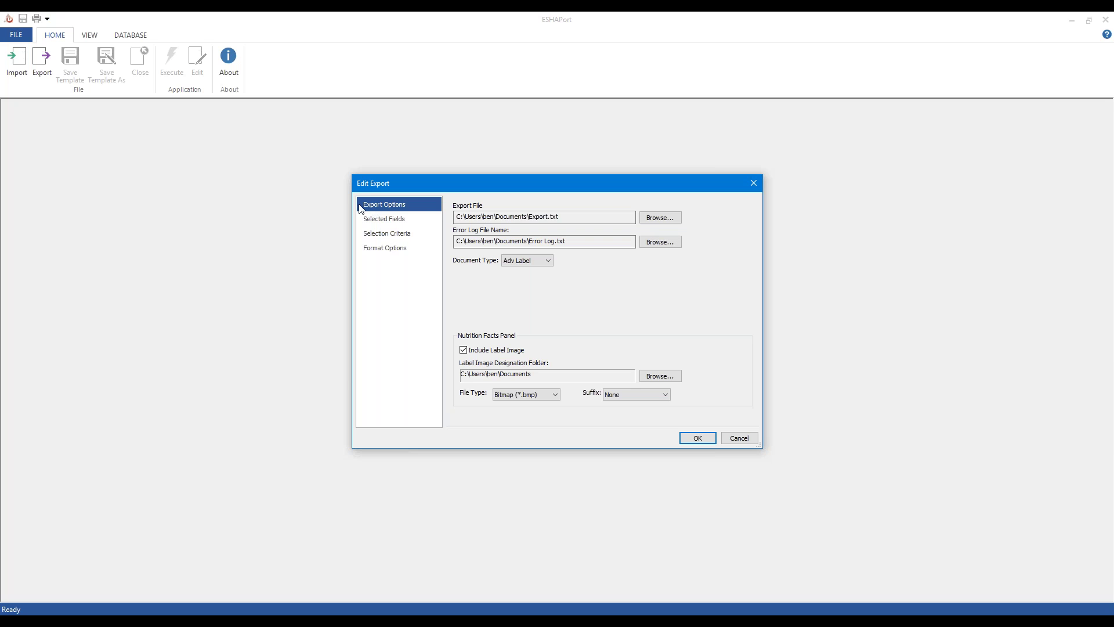
Set the export's document type to Recipe and its export operation to Label.
left_click(522, 261)
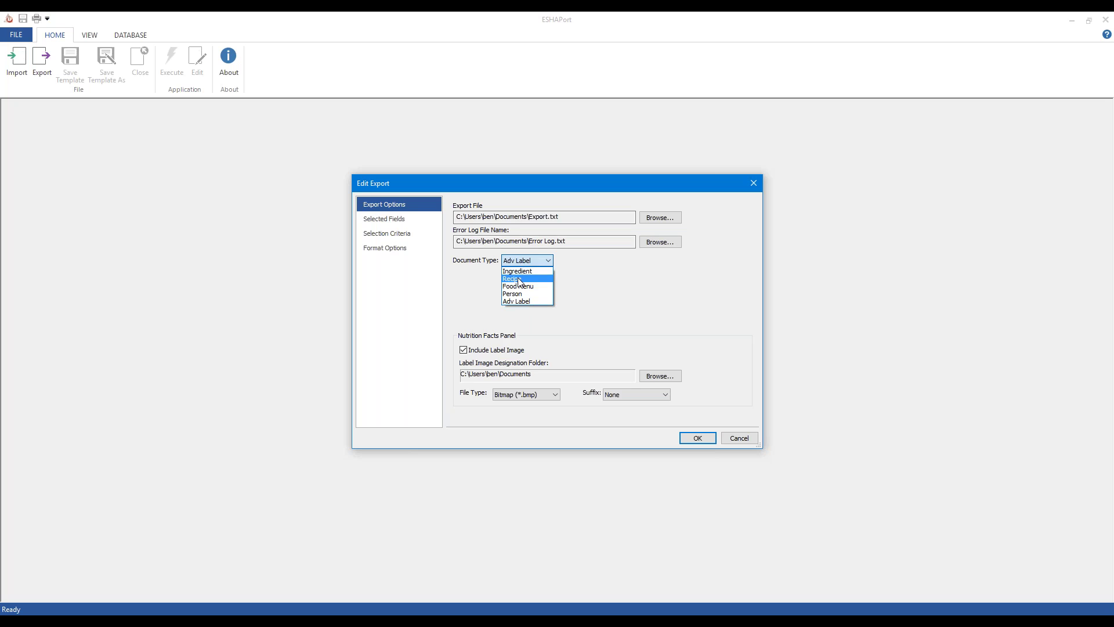
left_click(520, 279)
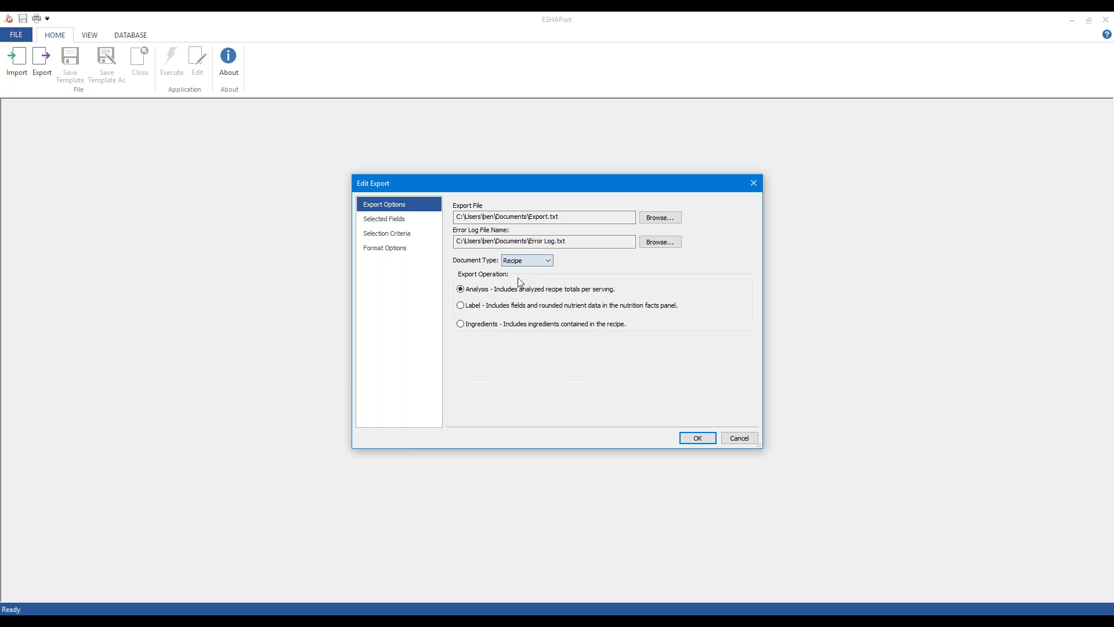
left_click(461, 306)
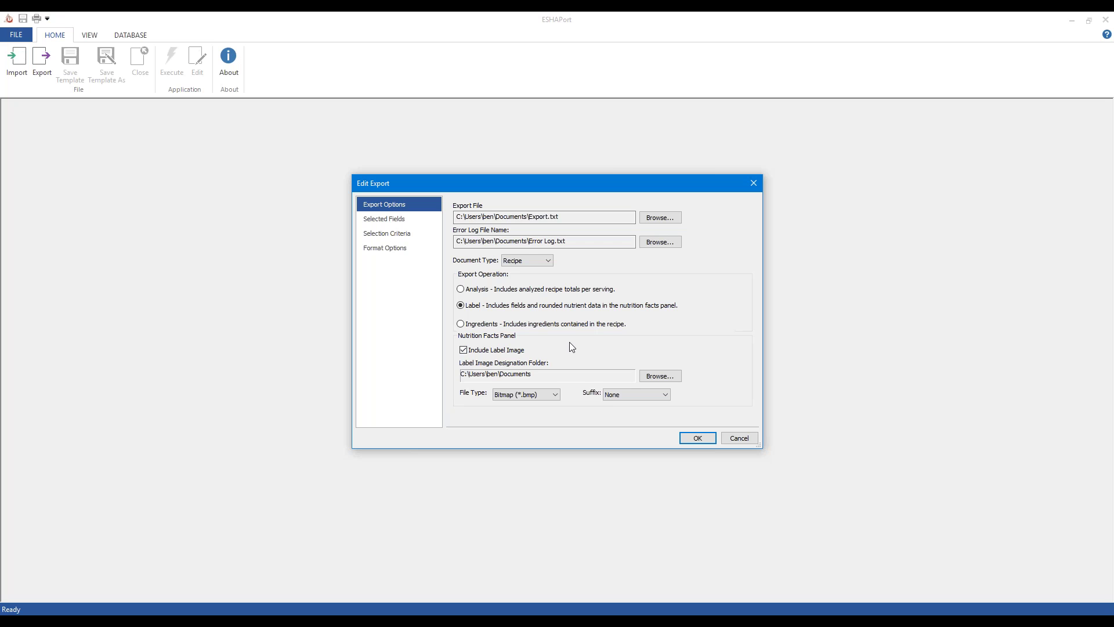
Examine the Label fields available for the recipe export, cancel the field selection, and return to the export options.
left_click(379, 221)
left_click(577, 417)
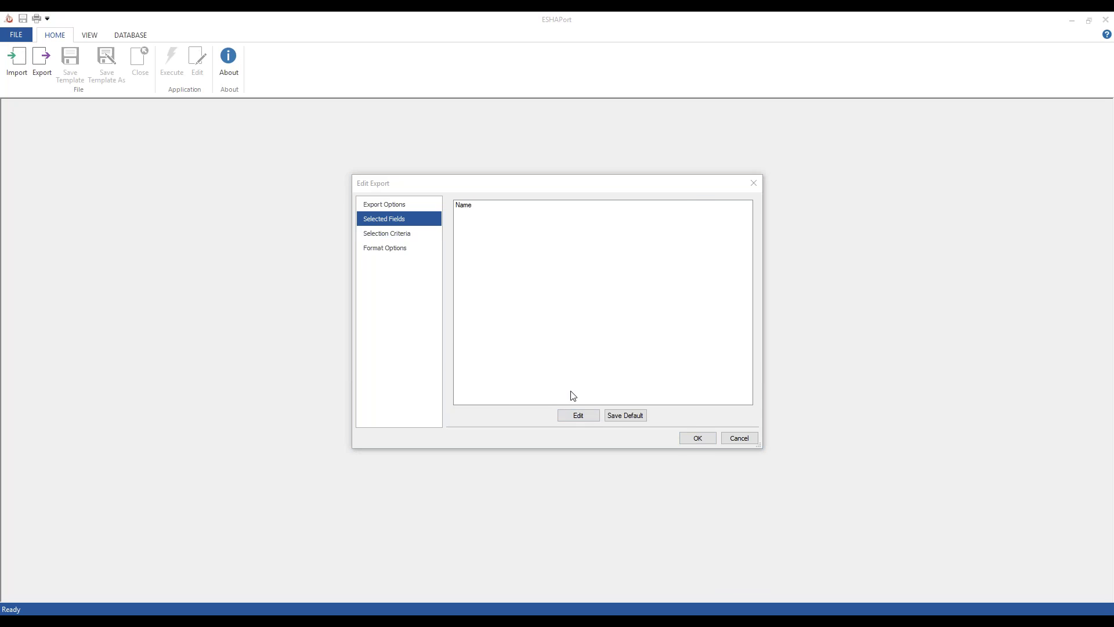
left_click(456, 228)
left_click(448, 240)
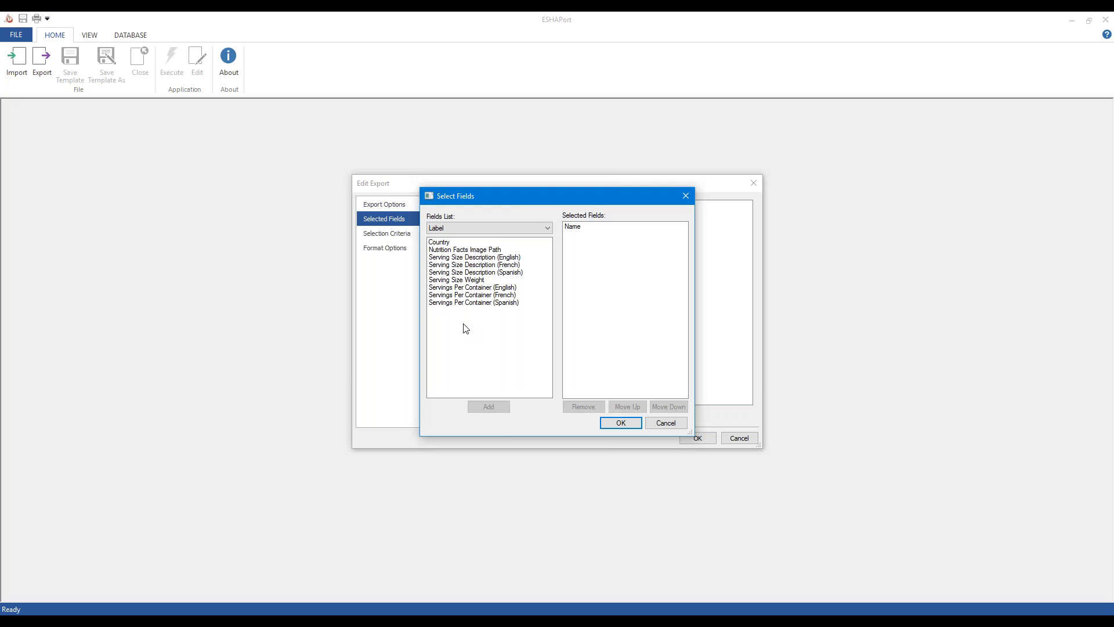
left_click_drag(527, 198, 829, 189)
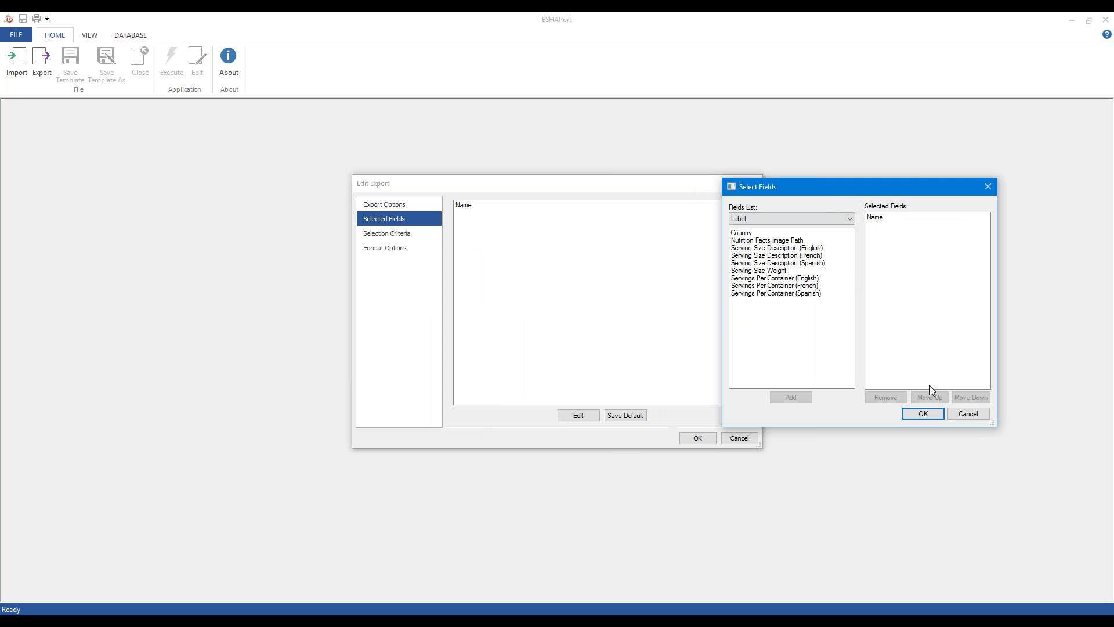
left_click(967, 413)
left_click(409, 207)
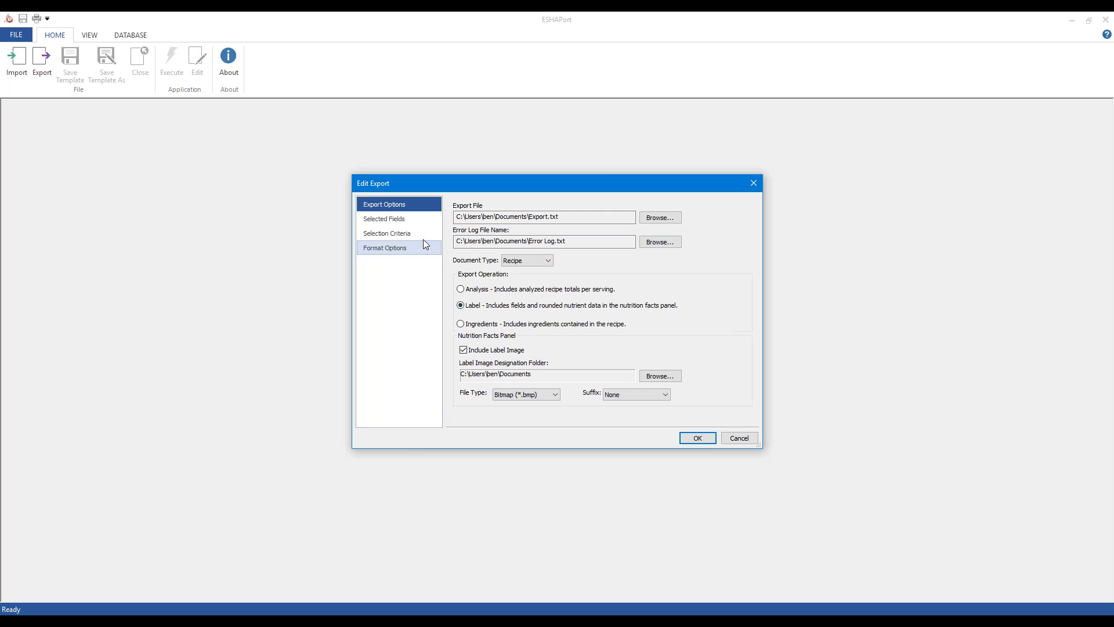
Reopen the export's field selection and highlight Nutrition Facts Image Path among the Label fields.
left_click(400, 220)
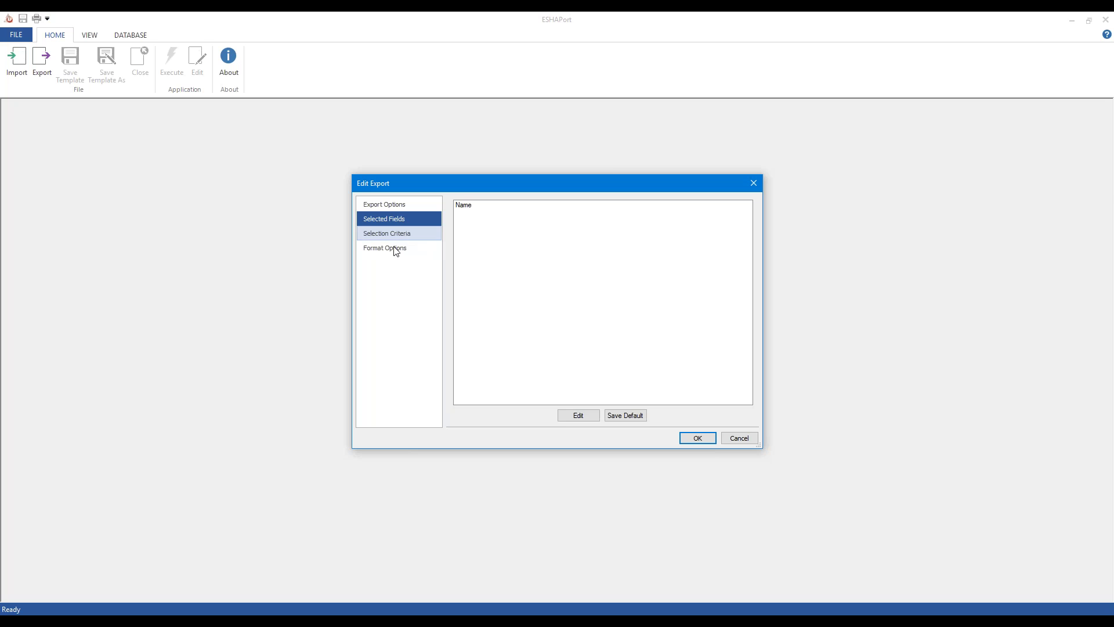
left_click(579, 416)
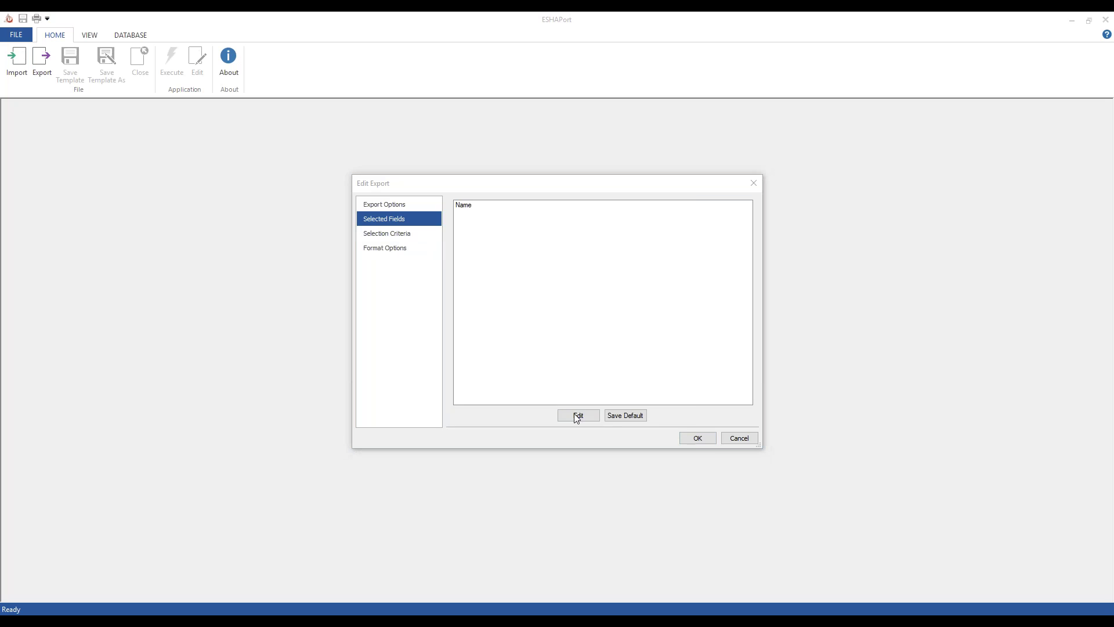
left_click(481, 229)
left_click(455, 251)
left_click(454, 249)
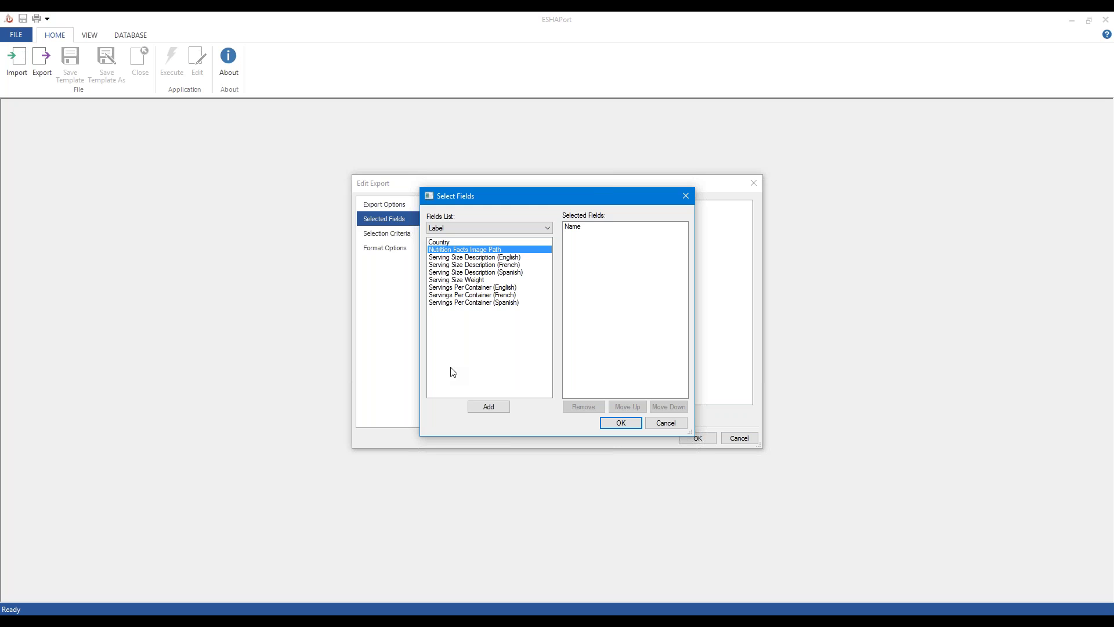
Examine the Recipe fields for allergen and ingredient statements, including Ingredient Stmt (English), and cancel the field selection.
left_click(473, 229)
left_click(468, 244)
left_click(502, 295)
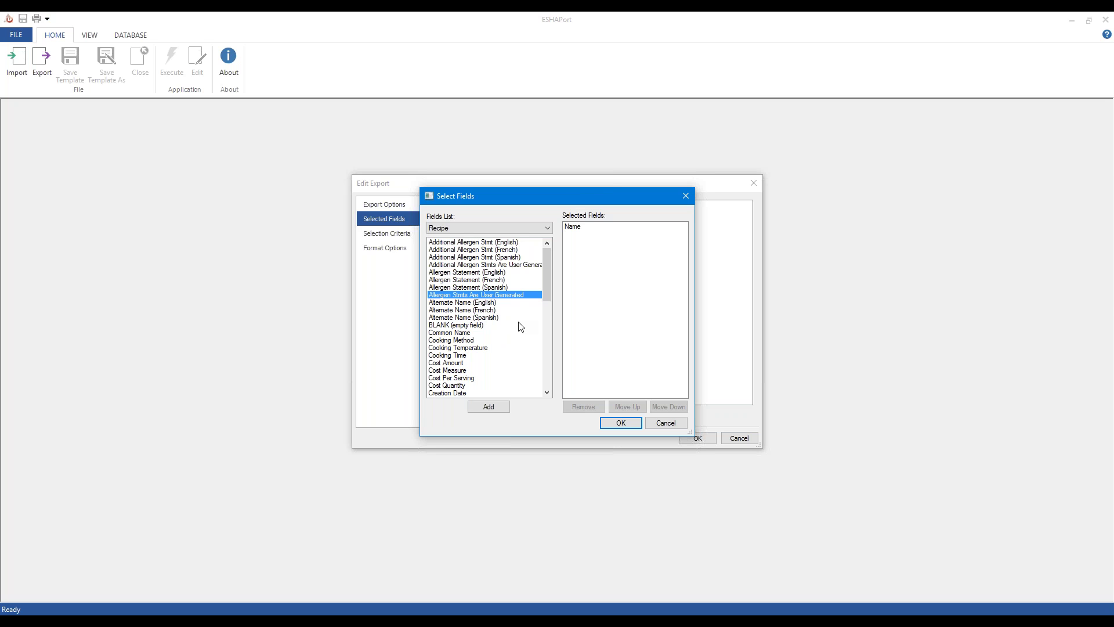
scroll(521, 327, "down", 4)
left_click(500, 358)
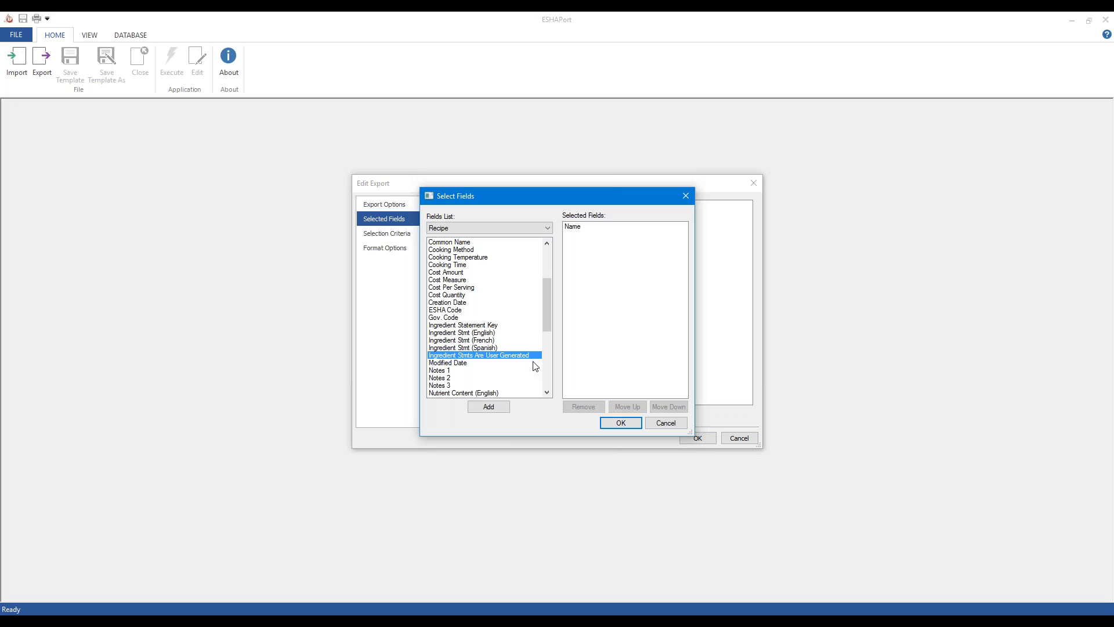
left_click(493, 334)
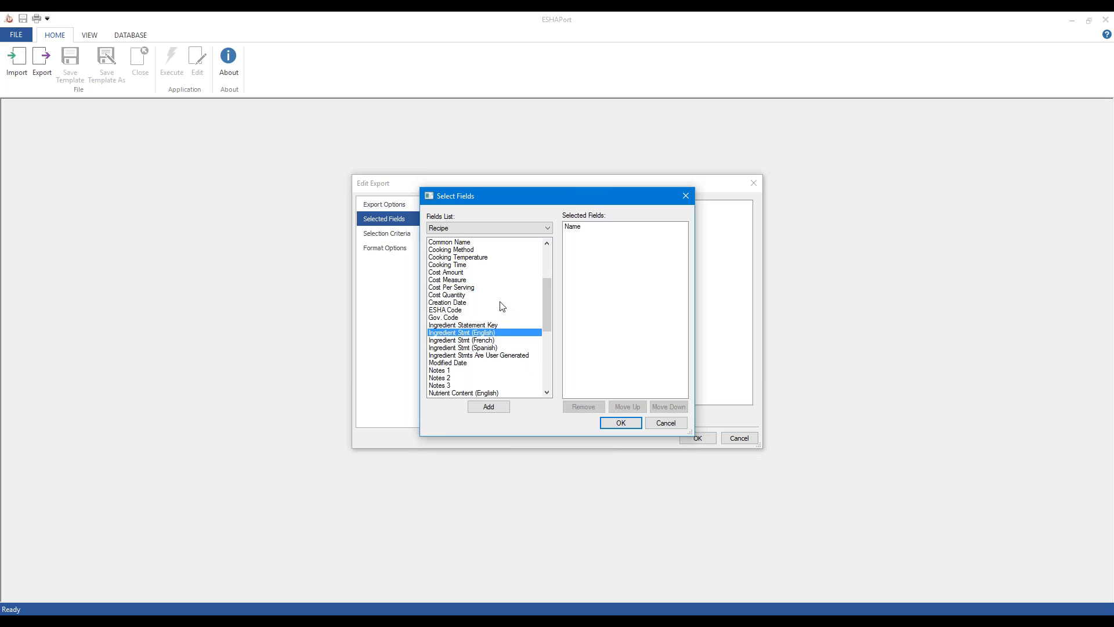
left_click(666, 423)
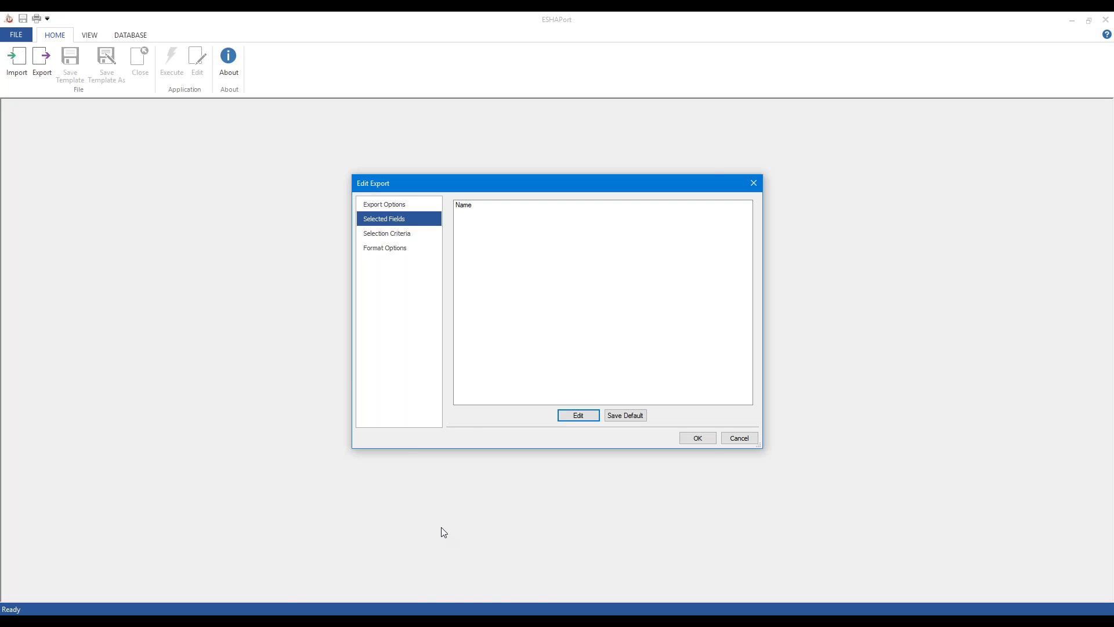
Switch to the PowerPoint slide show and advance to the Timeline for Compliance slide.
left_click(416, 602)
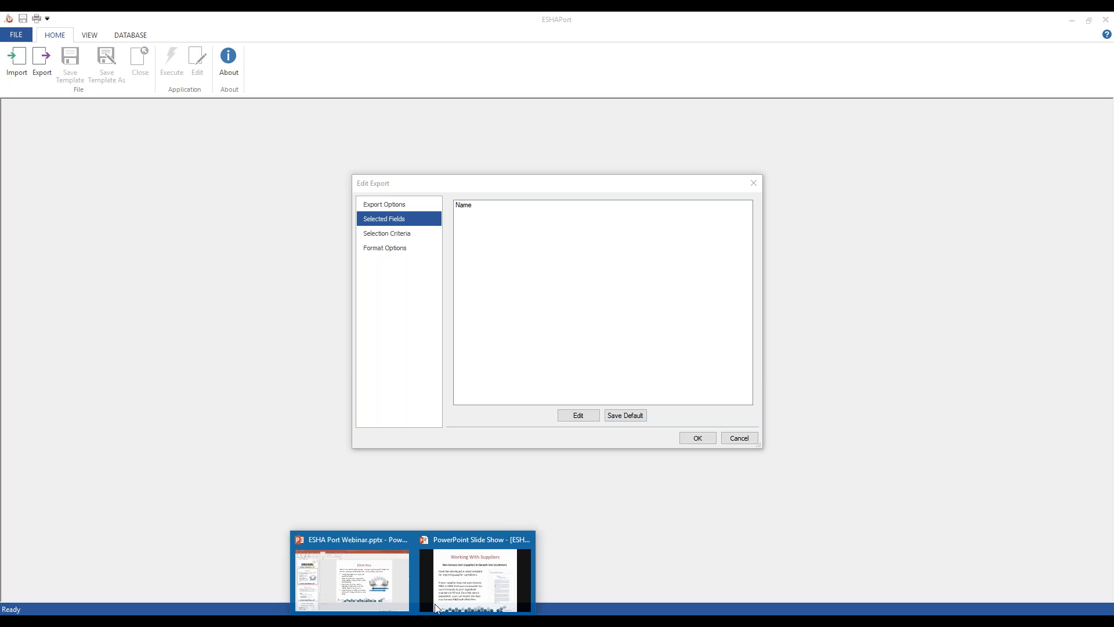
left_click(447, 591)
key("Right")
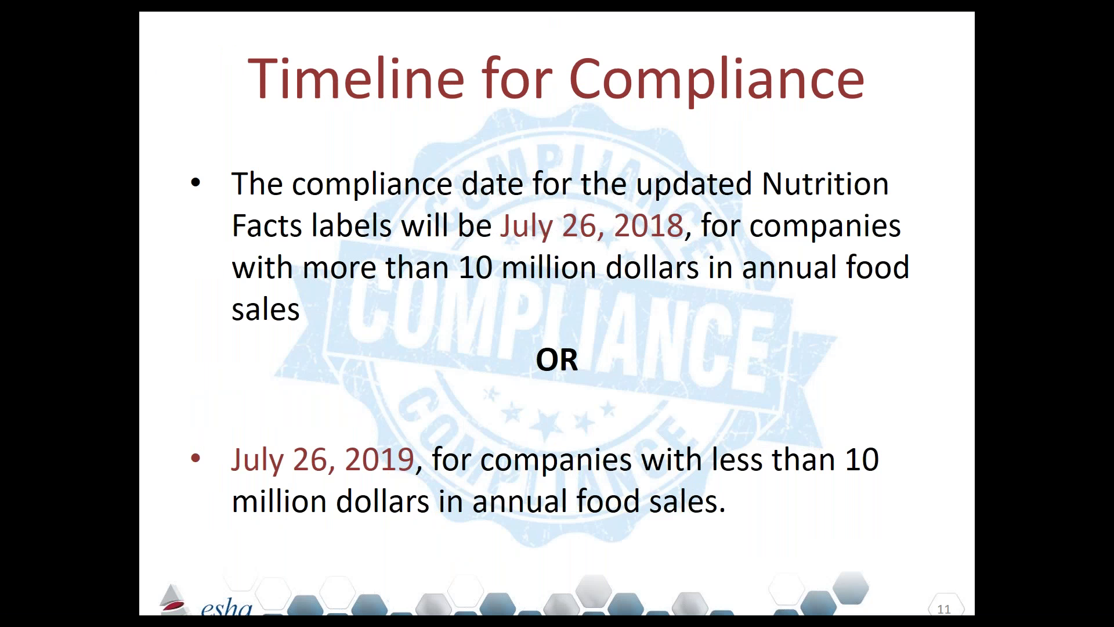